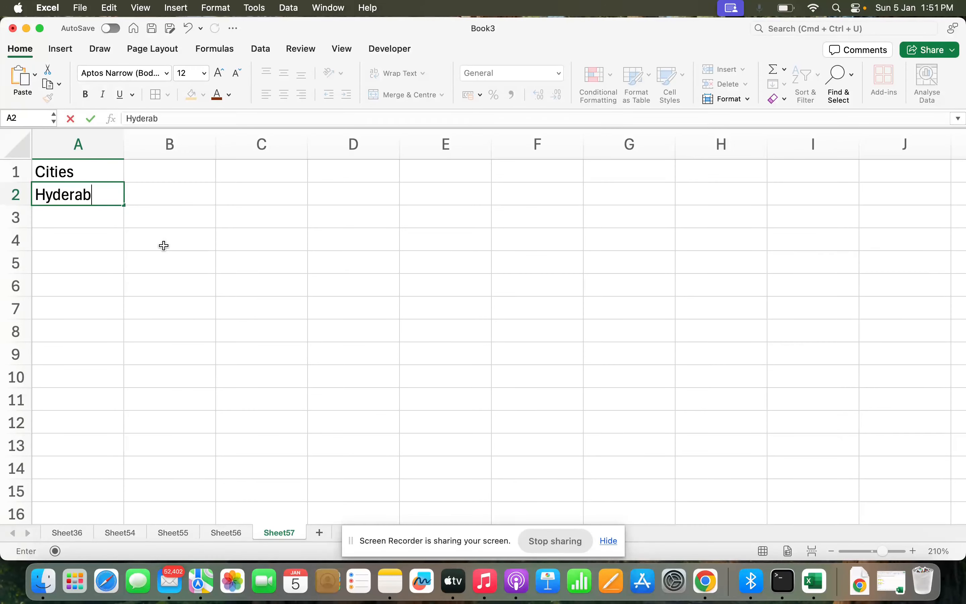
- Enter the city names Bangalore and Pune below Hyderabad in column A
type("Bangalore")
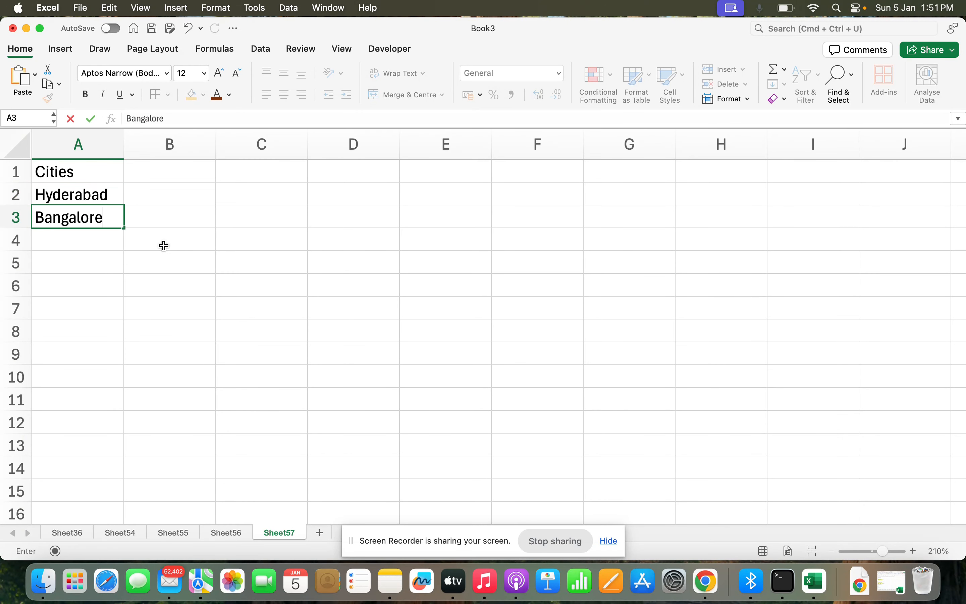
key("Return")
type("Pune")
key("Return")
- Enter the heading ASCII CHAR in cell F1
left_click(559, 170)
left_click(568, 185)
key("Up")
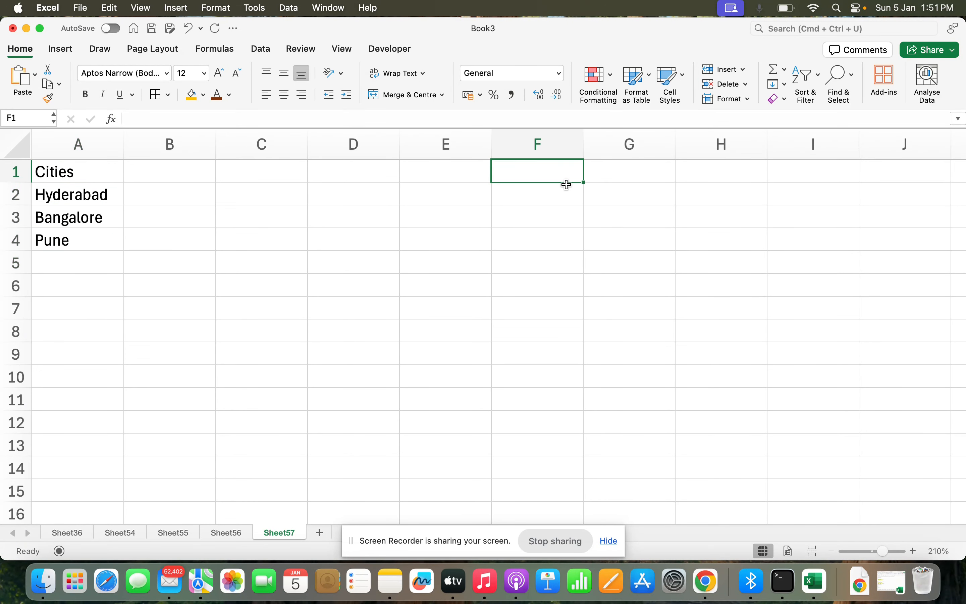
type("ASCII CHART")
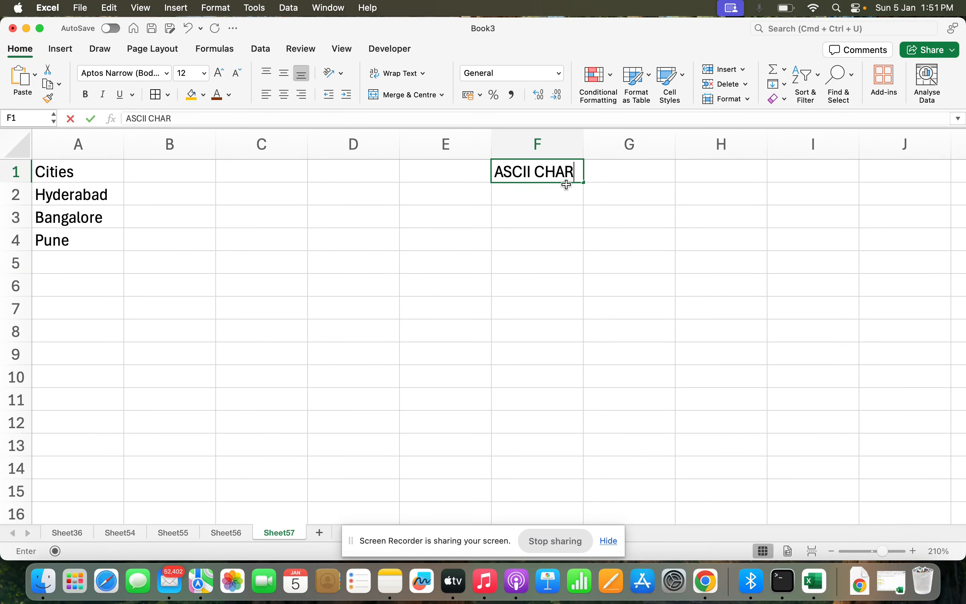
key("Tab")
key("Left")
left_click(242, 114)
key("BackSpace")
key("Tab")
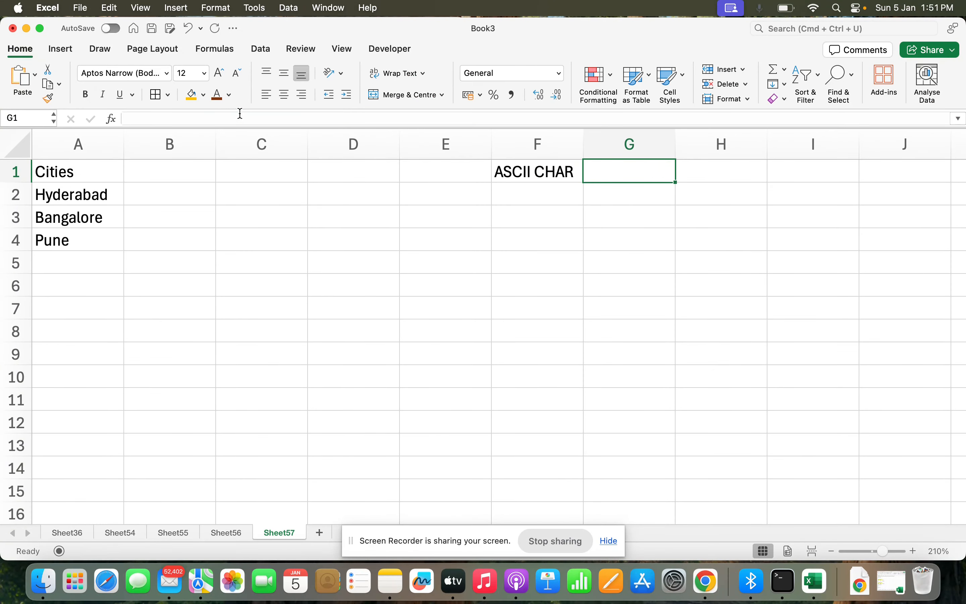
- Enter the heading ASCII CODE in cell E1
type("ASCII")
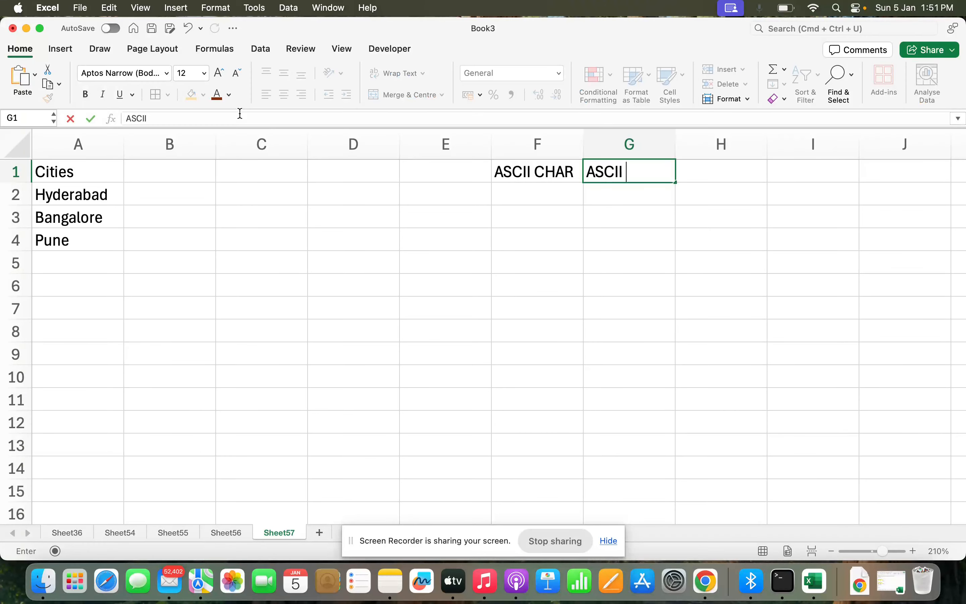
key("Escape")
key("Left")
key("Left")
key("Left")
key("Right")
type("ASCII C")
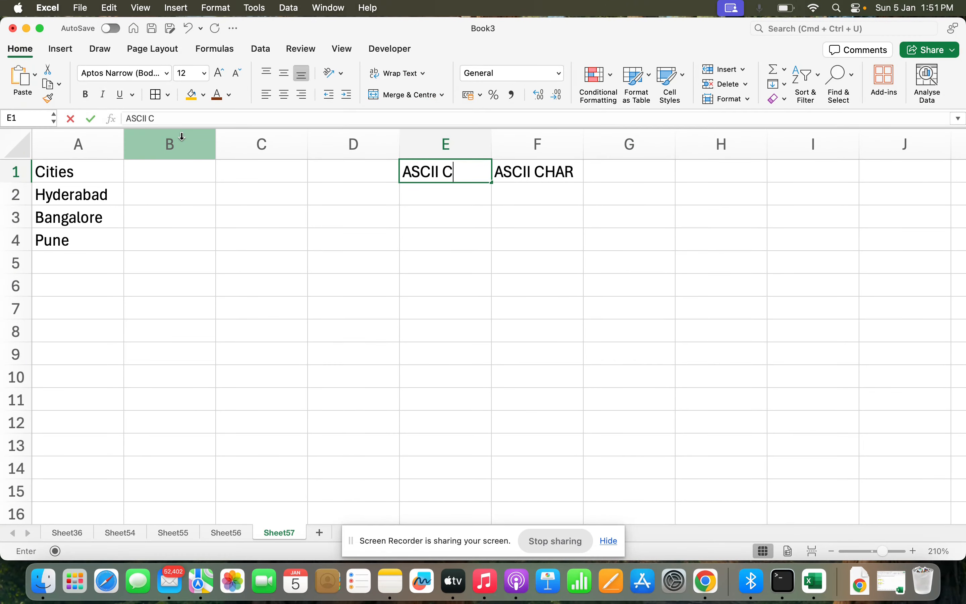
type("ODE")
key("Return")
- Enter 1 in cell E2
type("1")
key("Return")
key("Up")
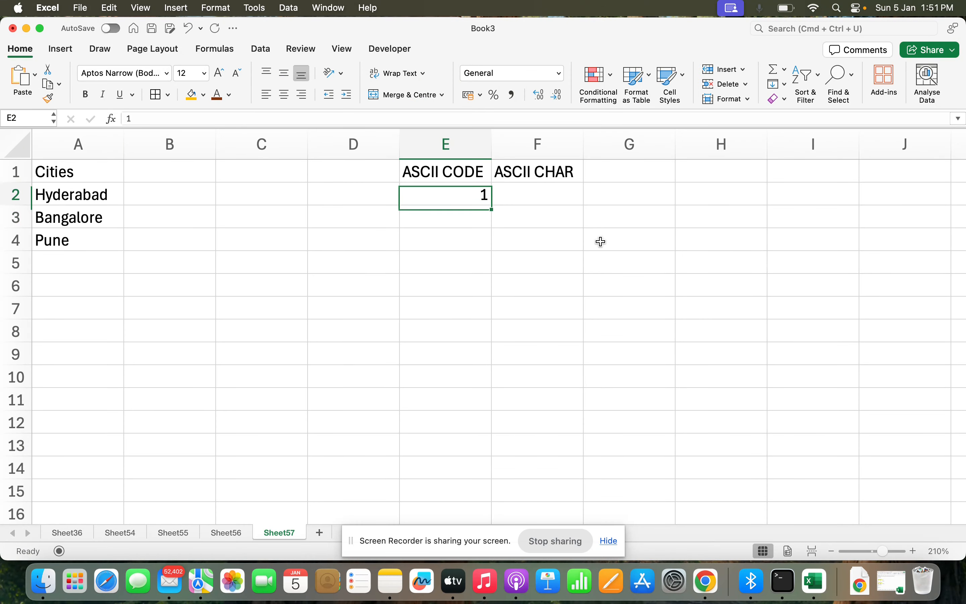
- Enter the formula =ROW(E2) in cell E2
type("=row")
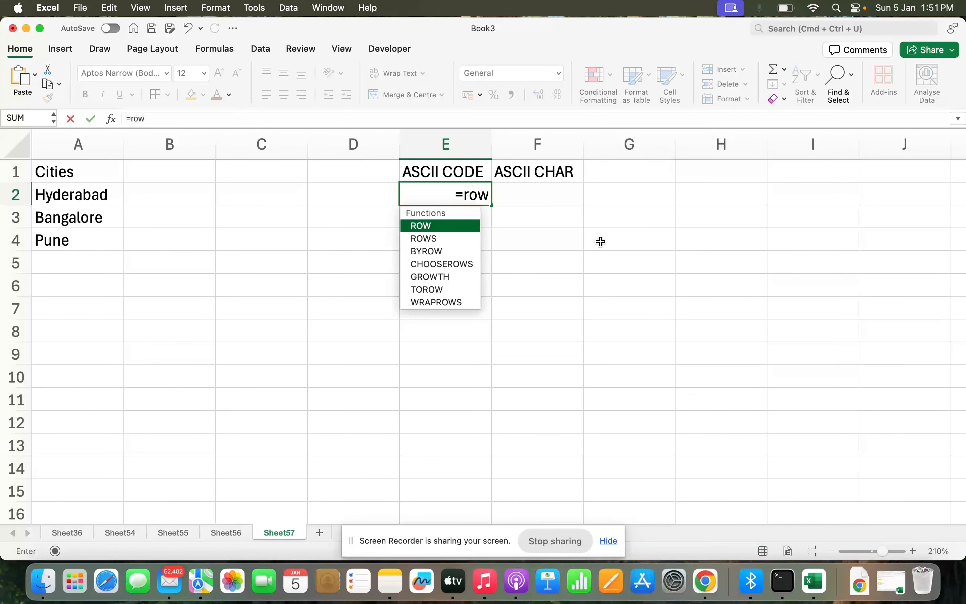
type("e2)")
key("BackSpace")
key("BackSpace")
key("BackSpace")
type("(e2")
key("Return")
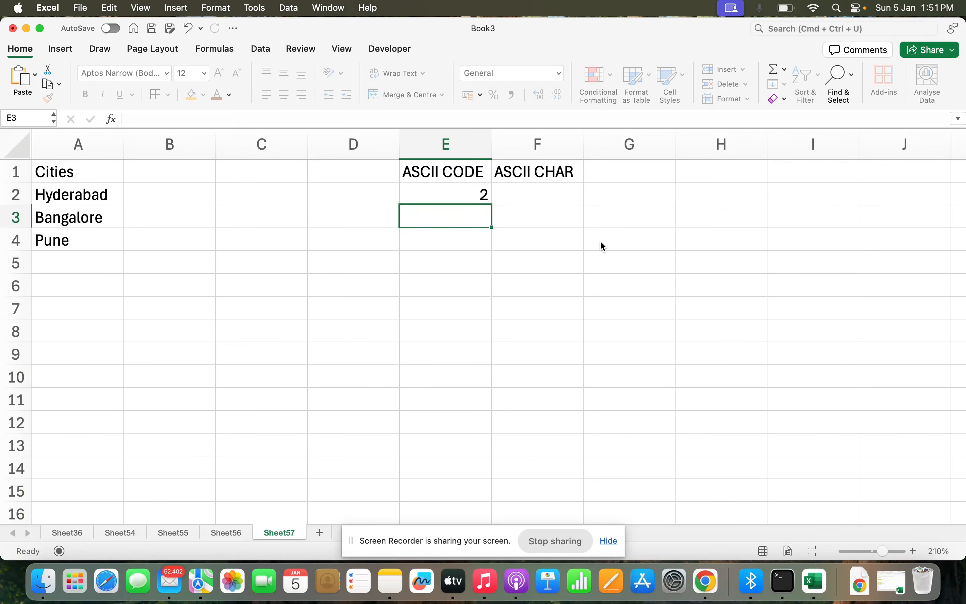
- Fill the ROW formula down column E from E2 to E179
key("Up")
scroll(544, 306, "down", 20)
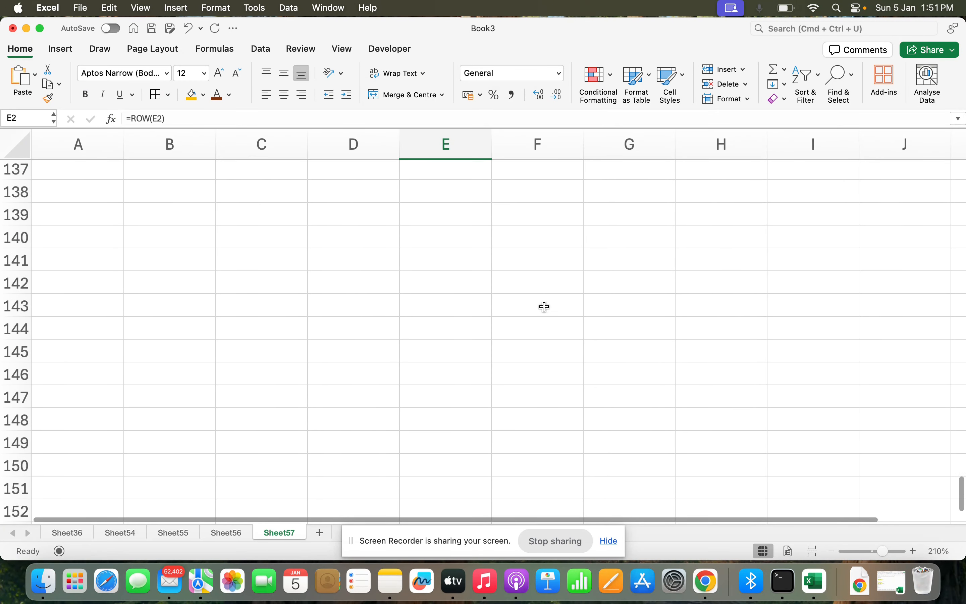
scroll(545, 306, "down", 4)
left_click(447, 443)
key("super+shift+Up")
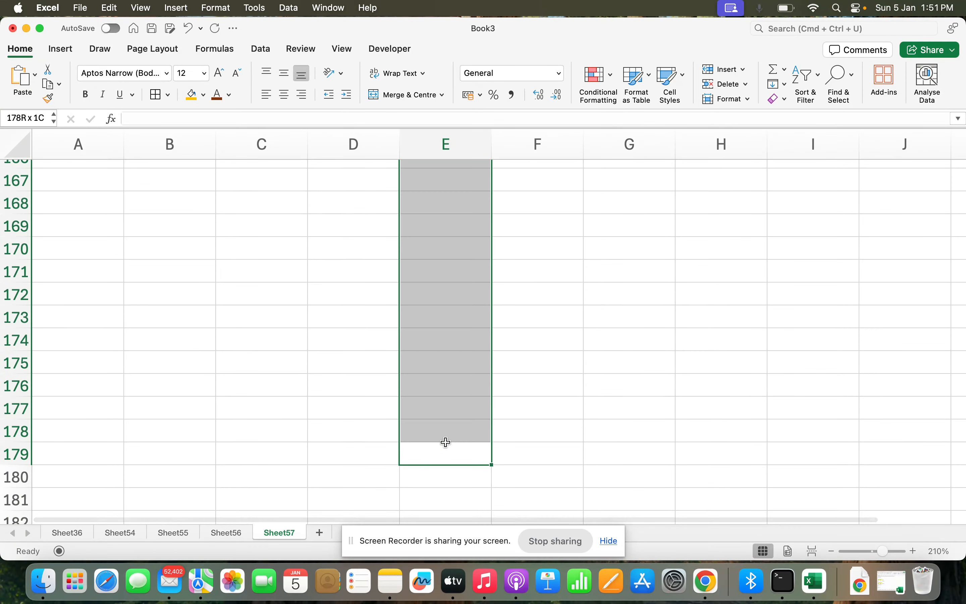
key("super+d")
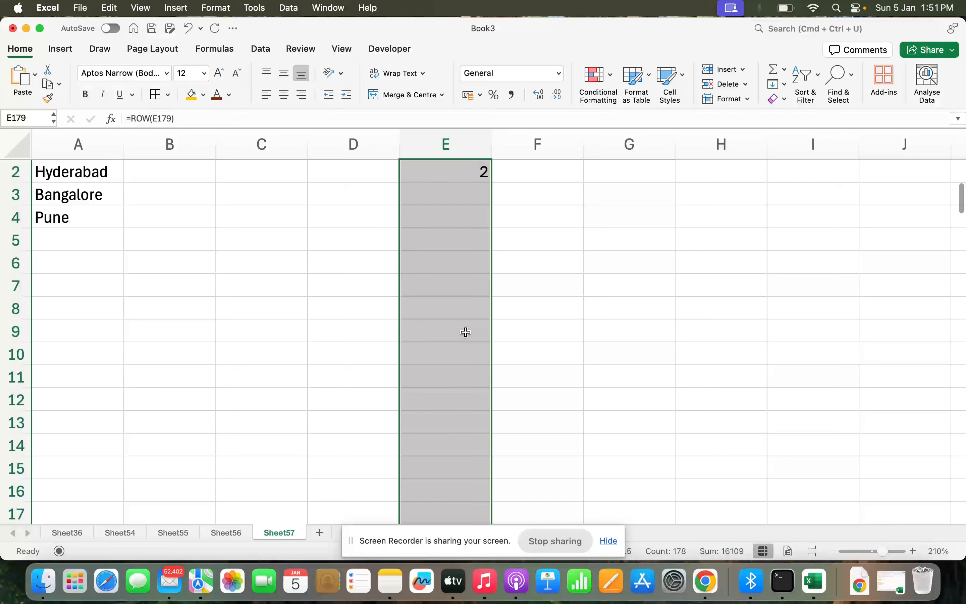
- Enter the formula =CHAR(E2) in cell F2
scroll(539, 183, "up", 1)
left_click(541, 189)
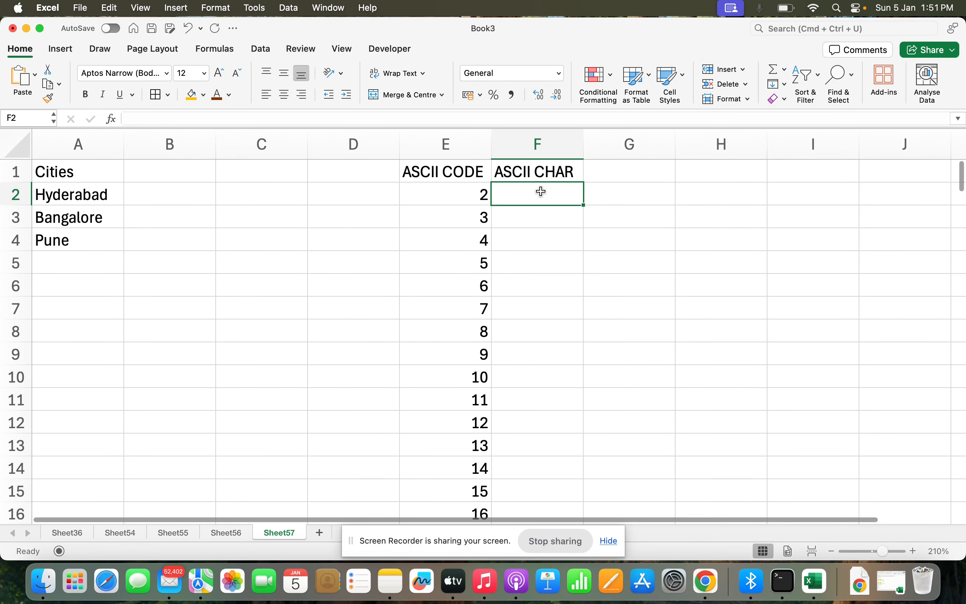
type("=cha")
key("Tab")
type("E2)")
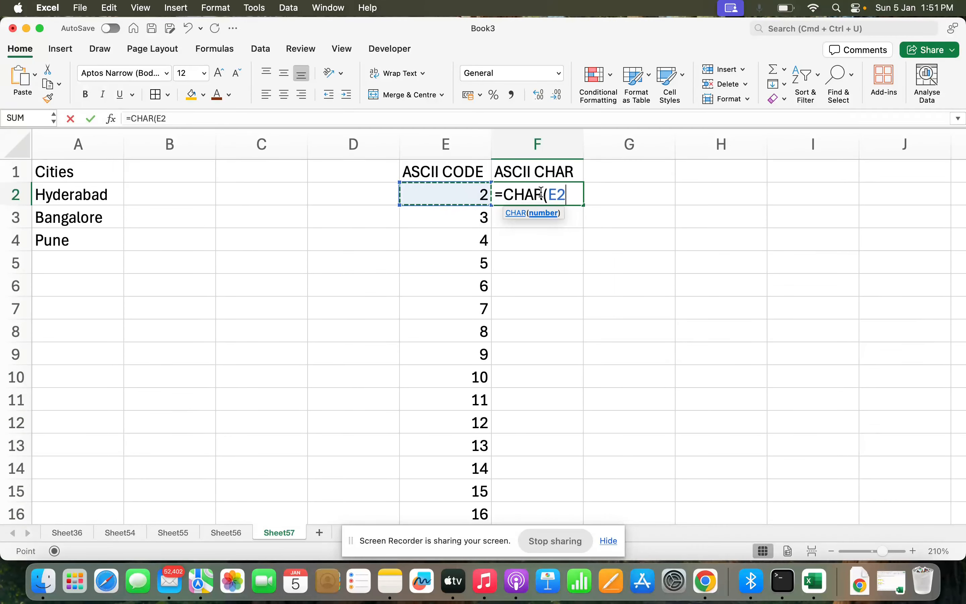
key("Return")
- Fill the CHAR formula down column F from F2 to F179
key("Left")
key("shift+super+Down")
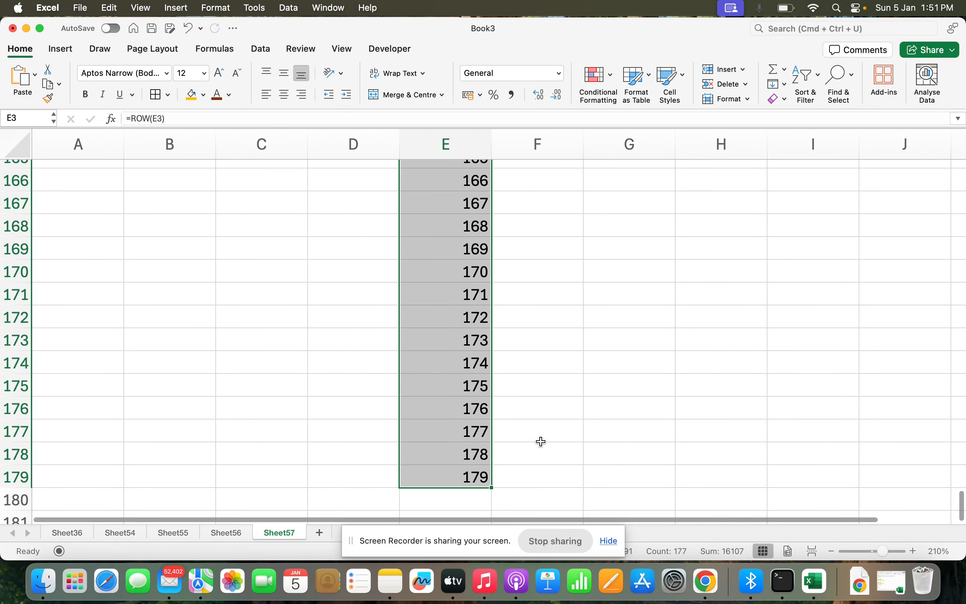
left_click(547, 434)
key("shift+super+Up")
scroll(513, 375, "up", 1)
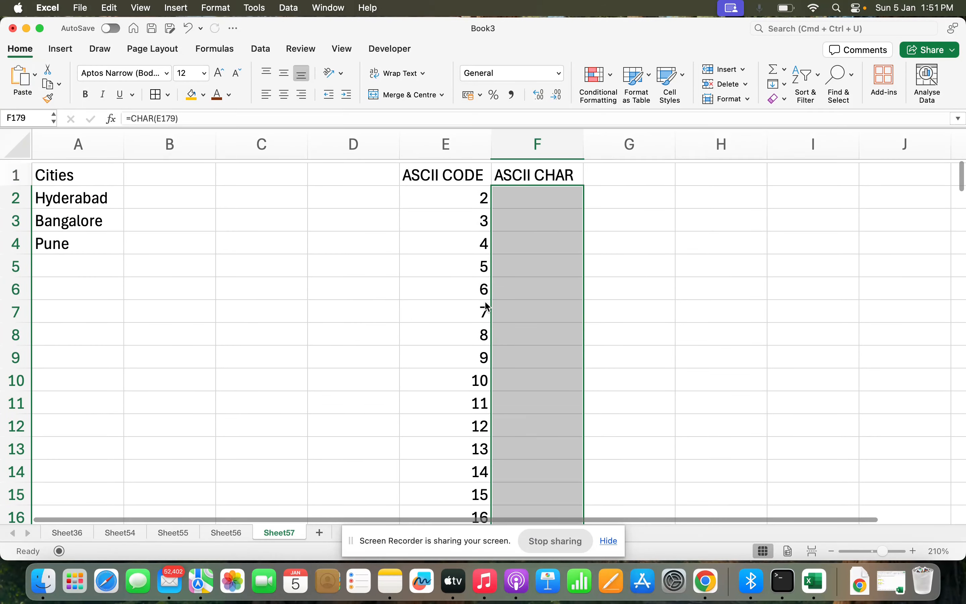
left_click(525, 242)
scroll(524, 270, "down", 5)
scroll(524, 270, "up", 5)
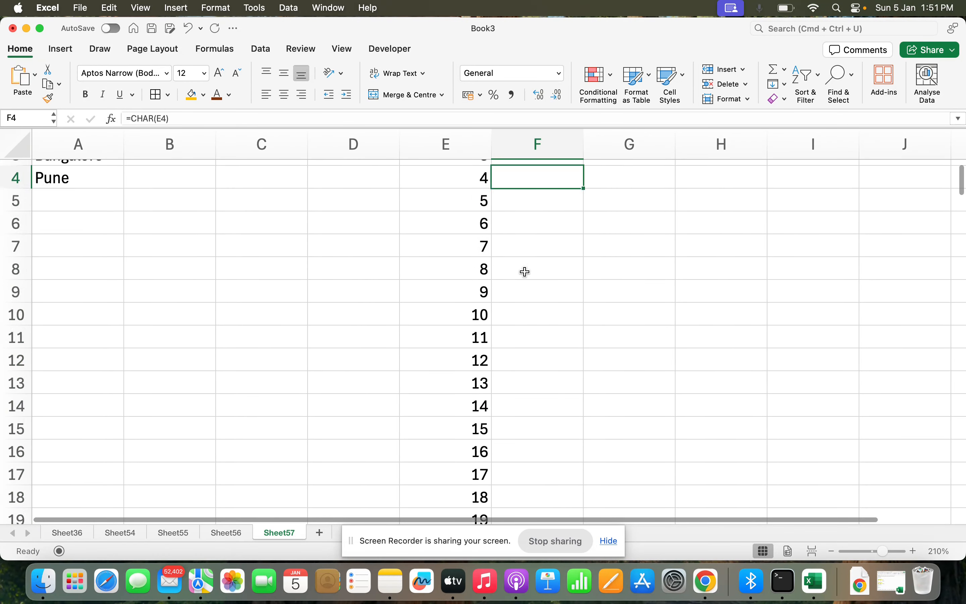
- Add the lowercase city name hyderabad in cell A5
left_click(147, 193)
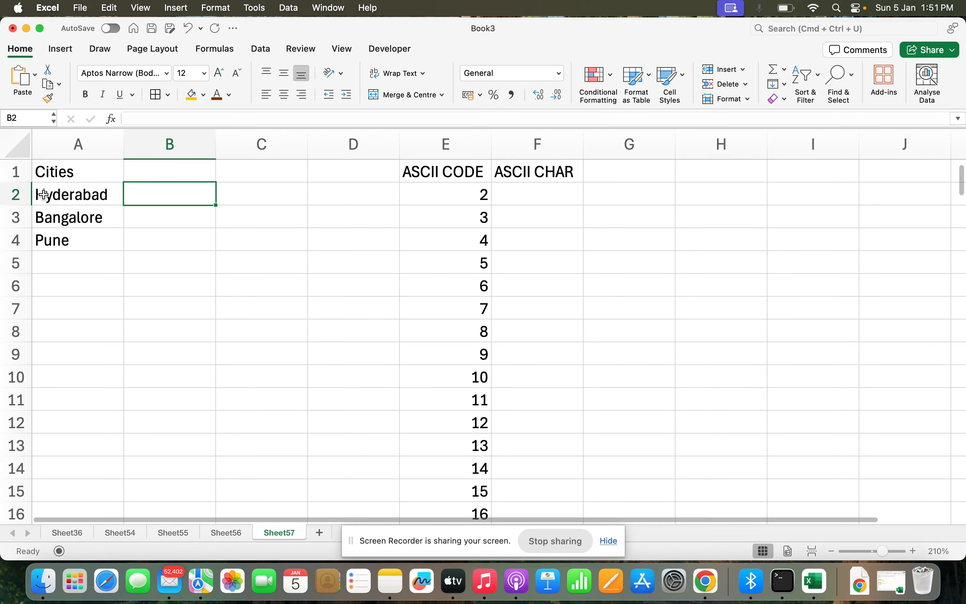
double_click(44, 240)
left_click(116, 196)
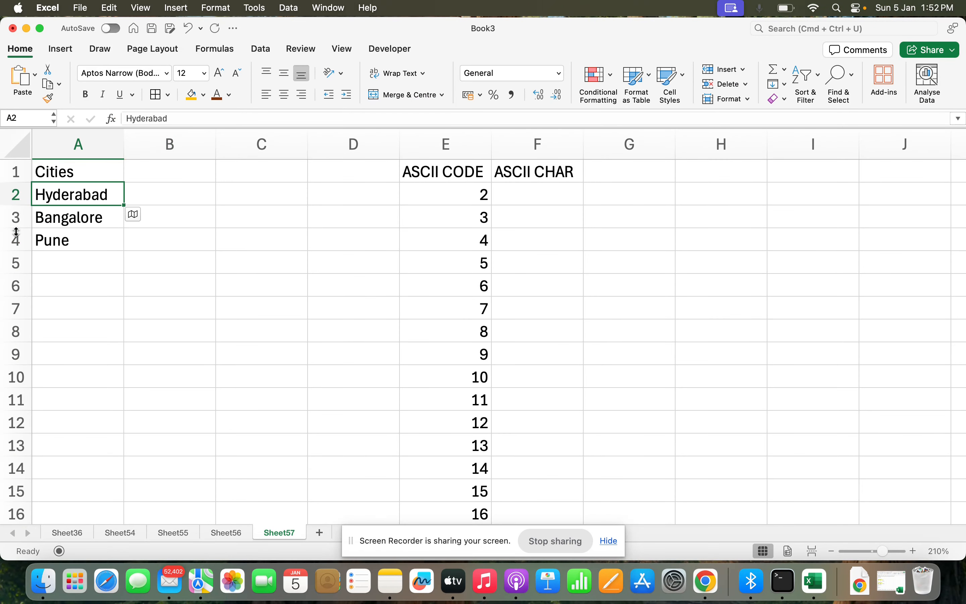
left_click(82, 256)
type("hyderabad")
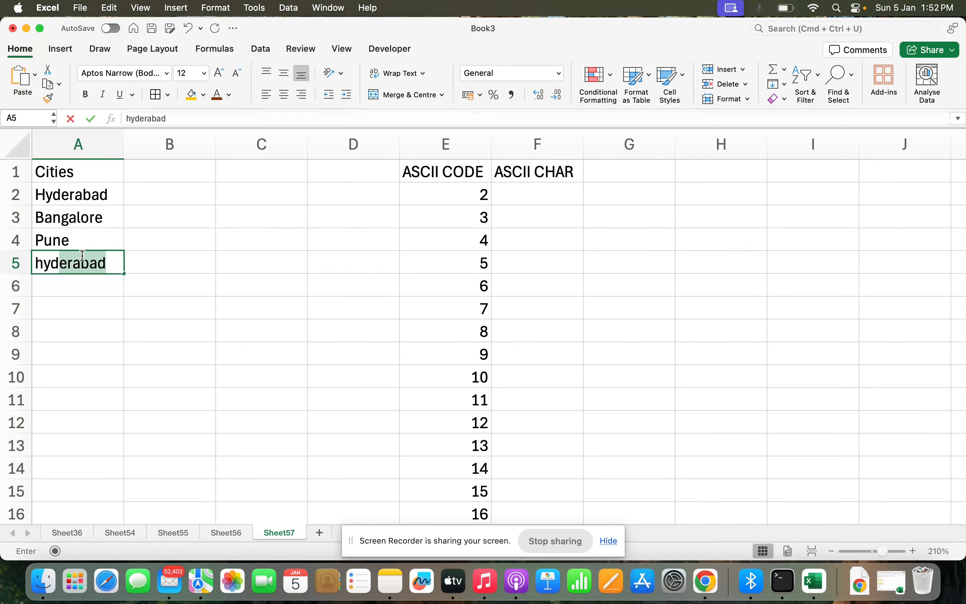
key("Return")
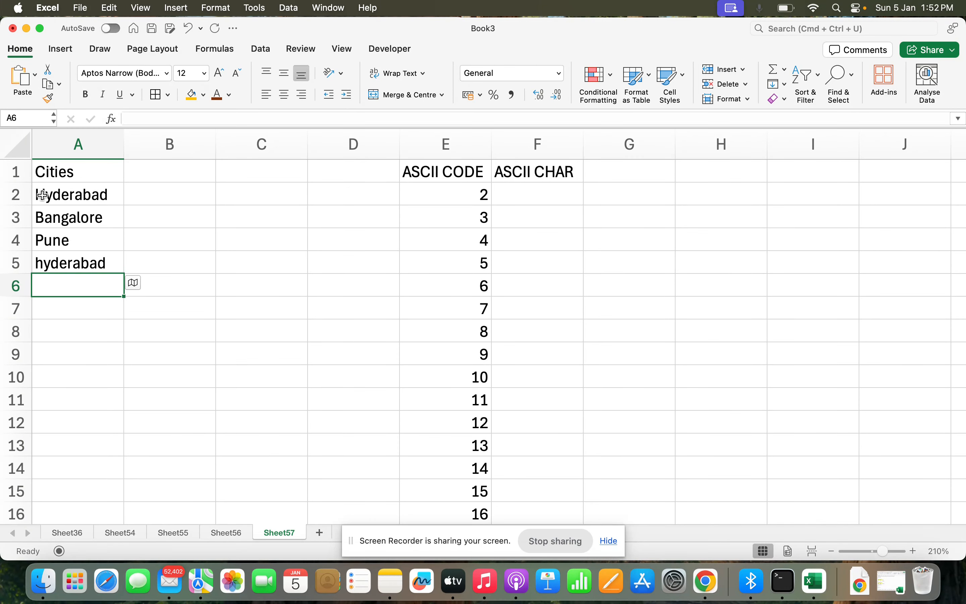
- Enter the formula =CODE(A2) in cell B2 to get the code of the city's first letter
left_click(171, 199)
type("=")
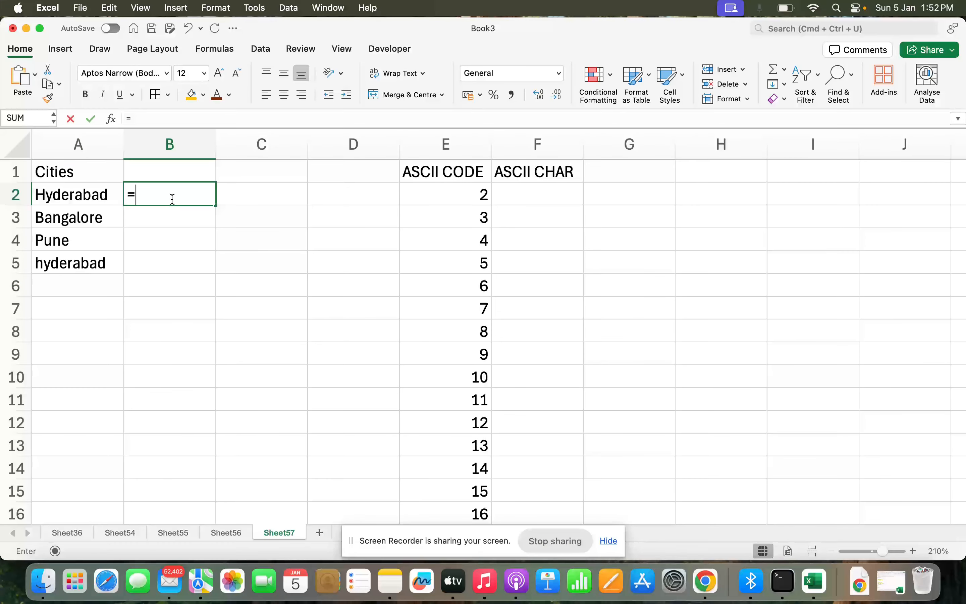
type("cod")
key("Tab")
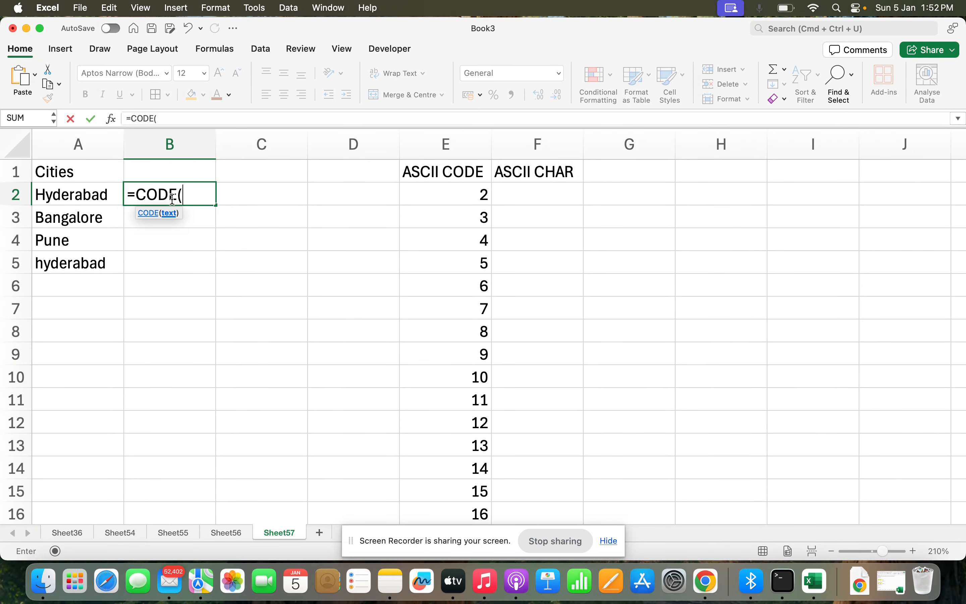
type("A2)")
key("Return")
left_click(173, 200)
scroll(619, 362, "down", 10)
scroll(620, 364, "down", 10)
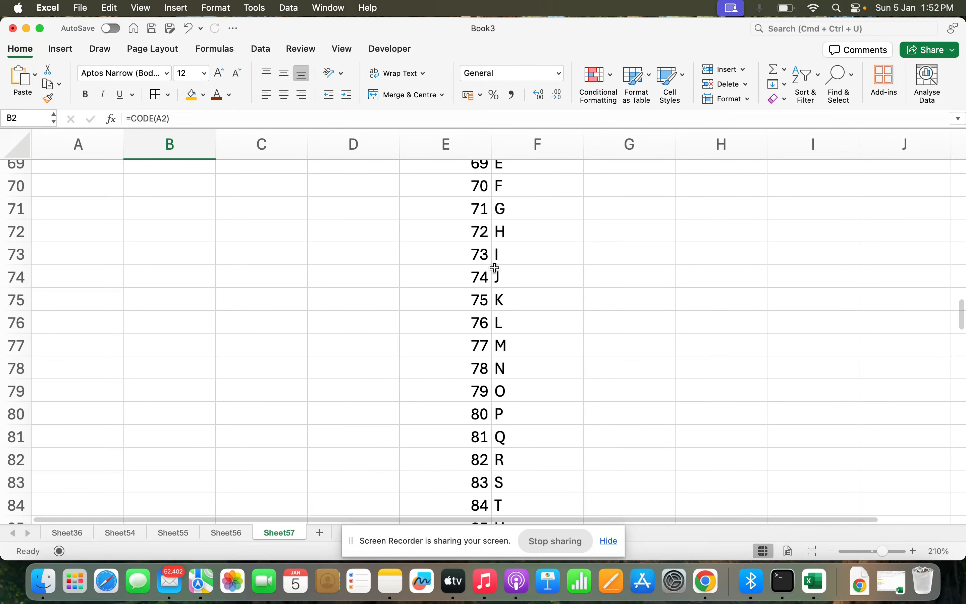
left_click_drag(481, 232, 539, 229)
scroll(278, 311, "up", 20)
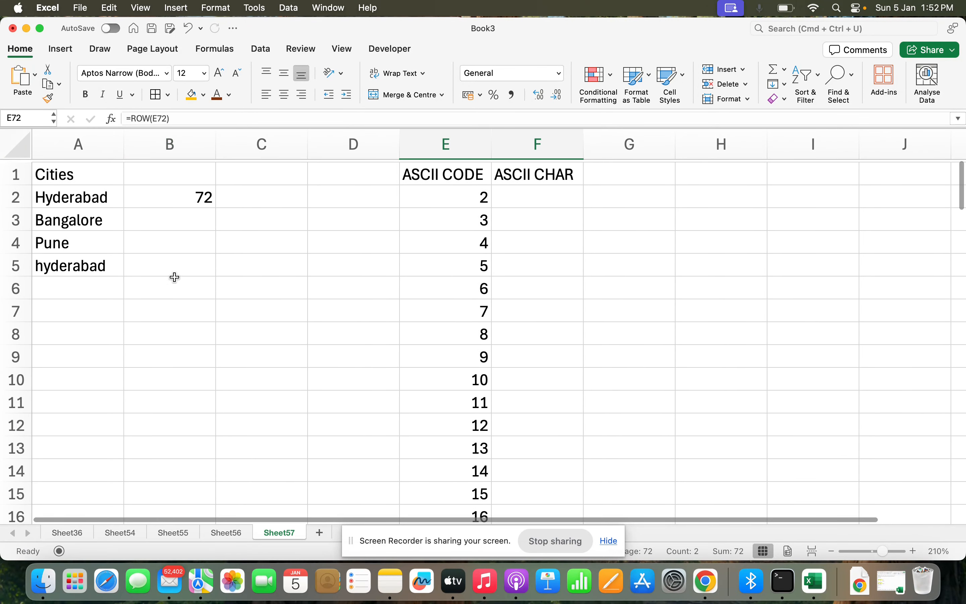
- Fill the CODE formula down from B2 to B5
left_click(165, 267)
left_click(144, 252)
key("shift+Up")
key("shift+Up")
key("shift+Up")
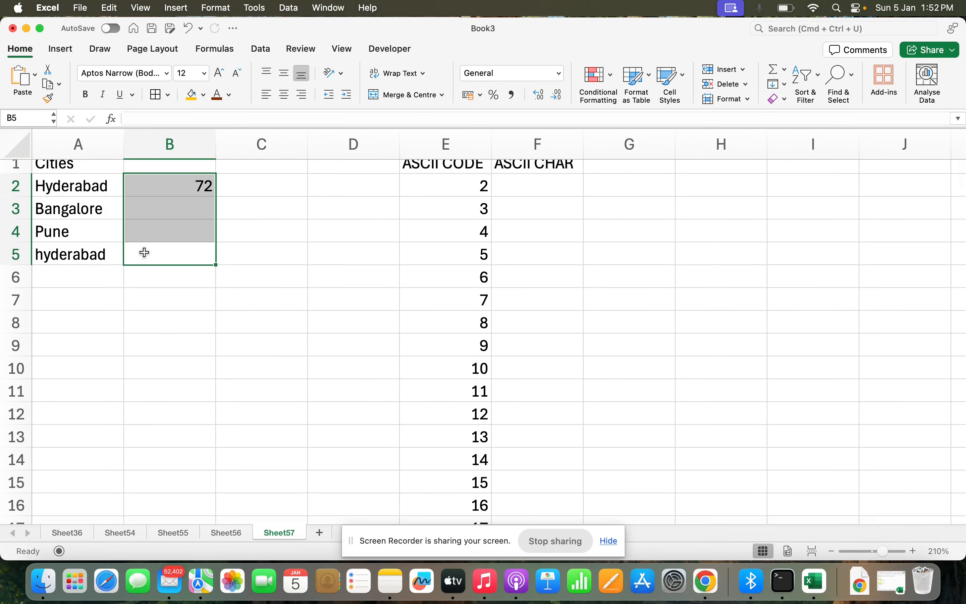
key("ctrl+d")
- Compare the codes in column B with the matching characters in the ASCII code and character columns
scroll(491, 322, "down", 10)
scroll(494, 324, "up", 10)
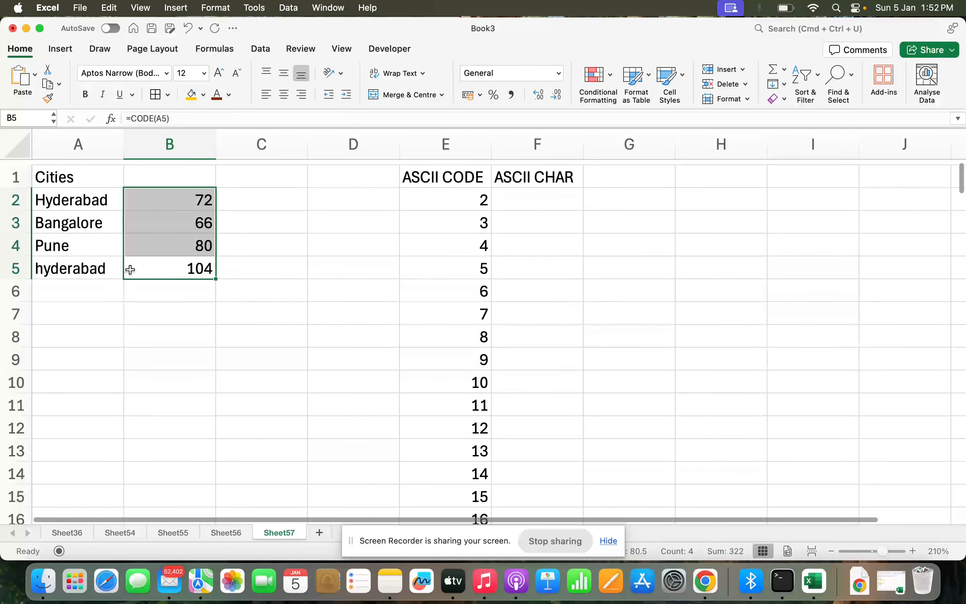
scroll(387, 262, "down", 14)
scroll(488, 312, "down", 10)
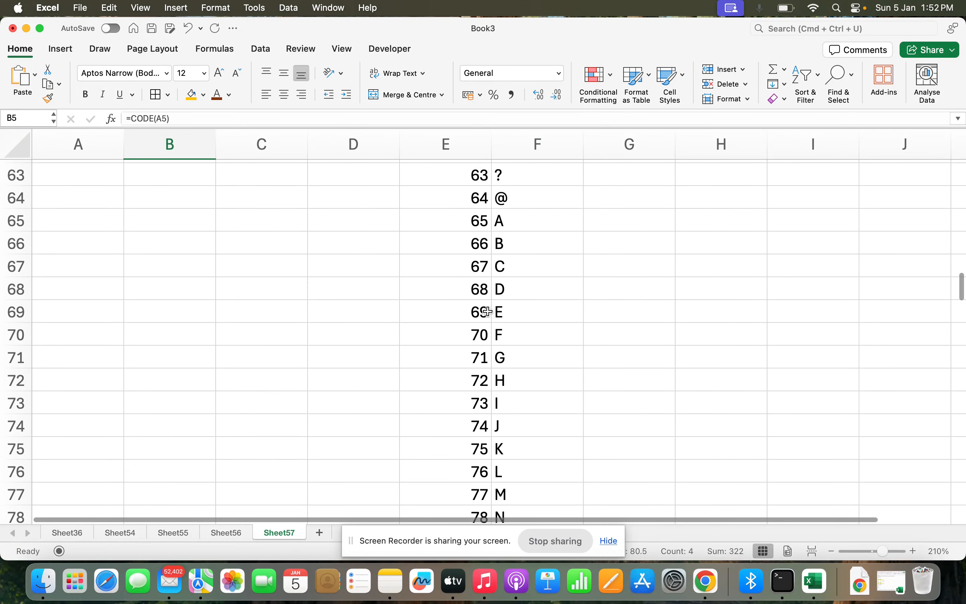
scroll(475, 315, "up", 2)
left_click_drag(469, 318, 558, 317)
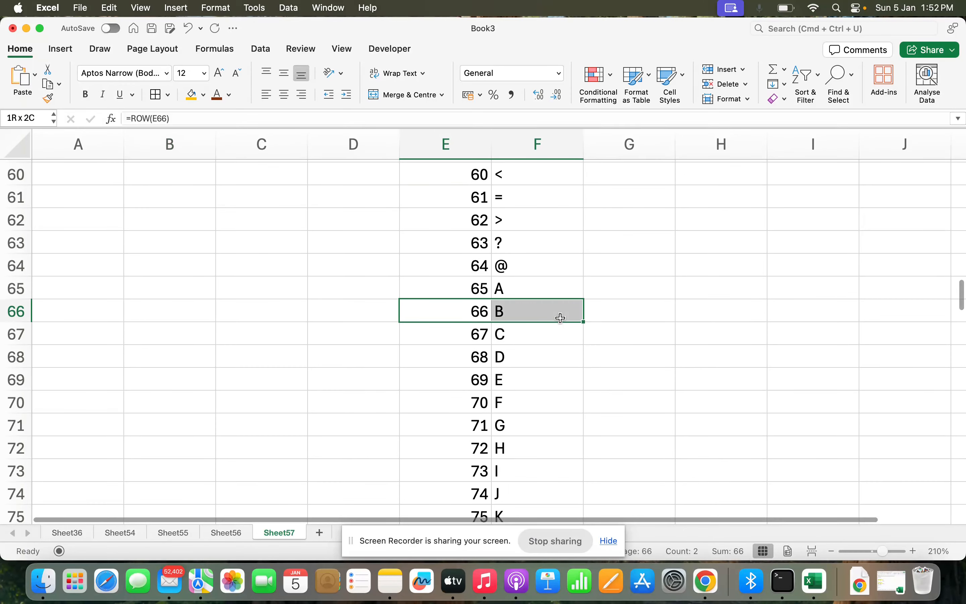
scroll(322, 332, "up", 20)
scroll(167, 301, "down", 1)
left_click(90, 265)
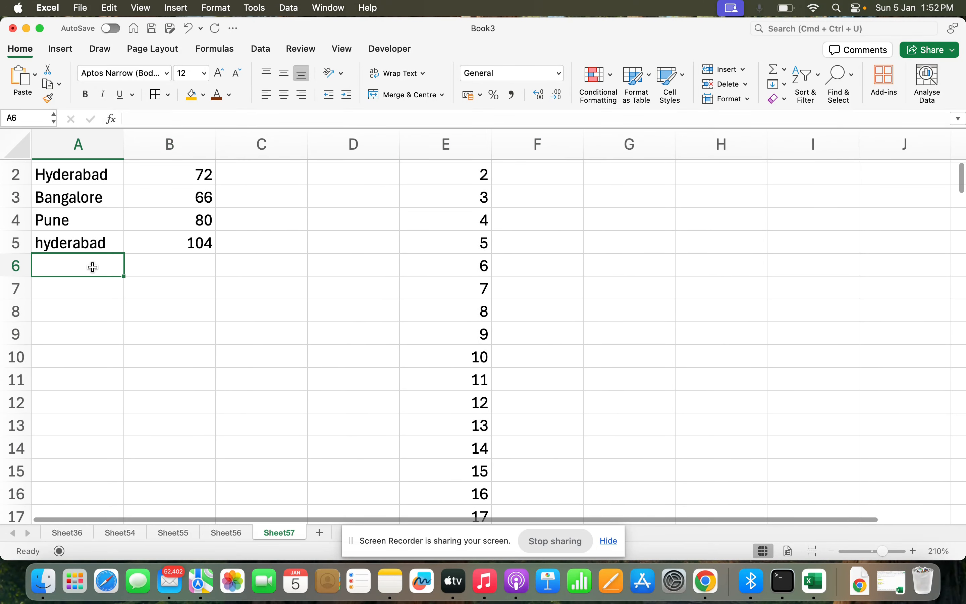
left_click(89, 244)
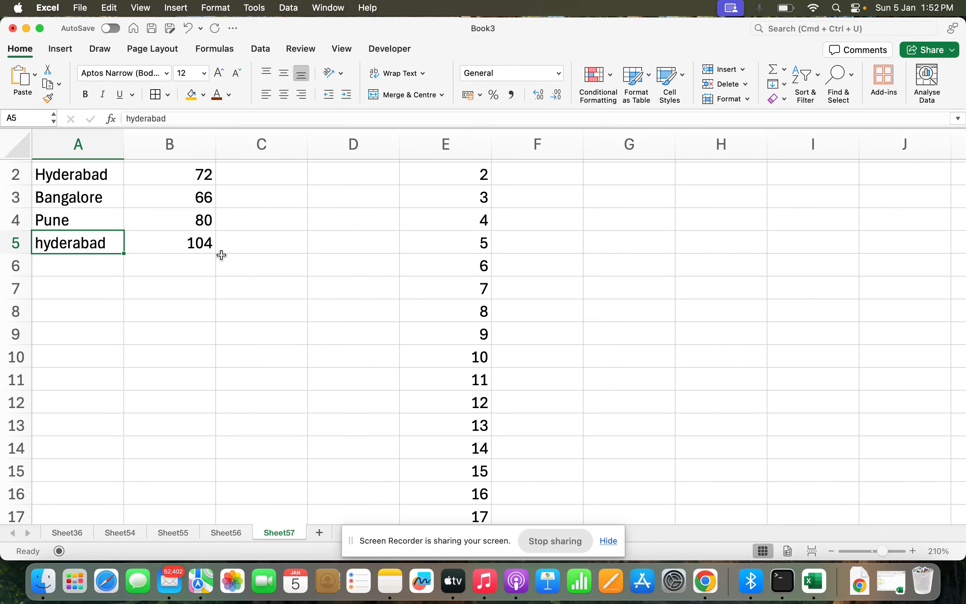
scroll(426, 283, "down", 20)
scroll(426, 283, "down", 5)
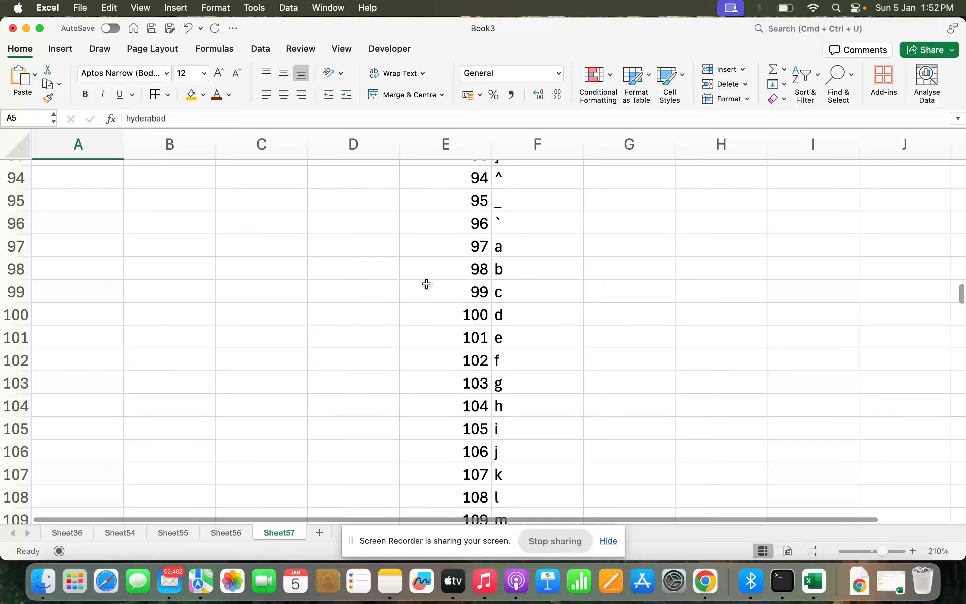
scroll(491, 446, "down", 1)
scroll(491, 447, "down", 1)
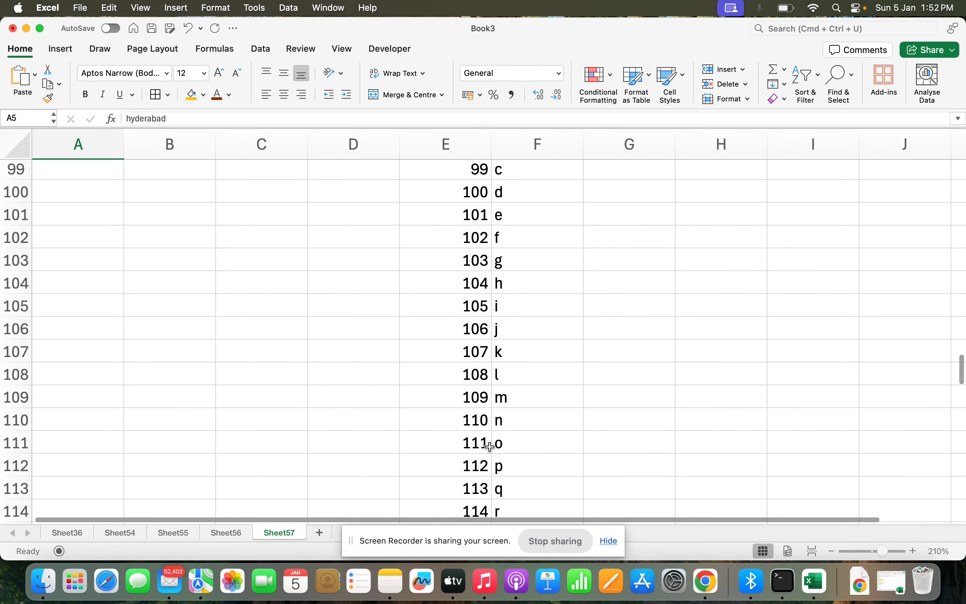
scroll(468, 304, "up", 20)
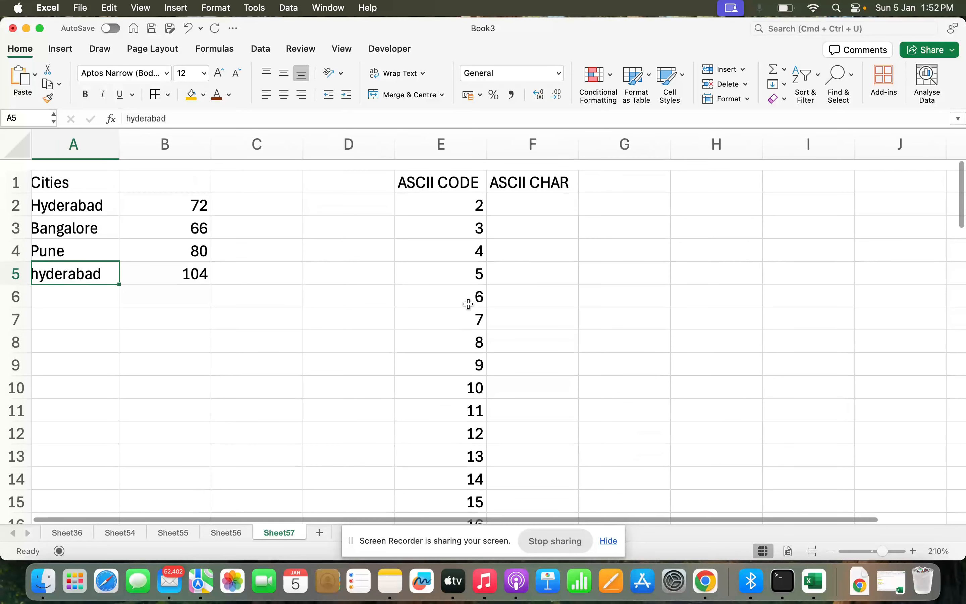
left_click(214, 160)
left_click(191, 160)
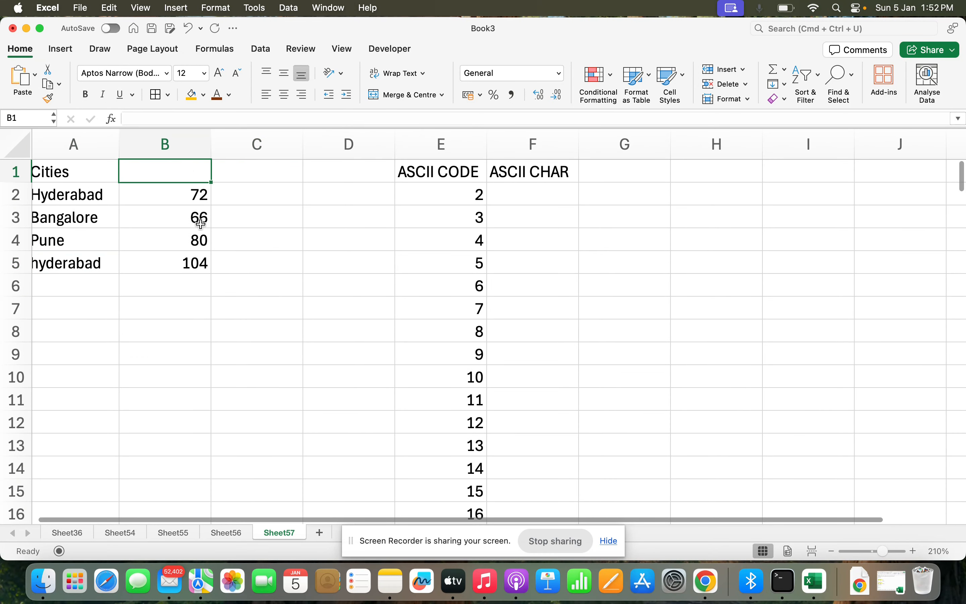
- Clear the CODE results from column B
left_click(194, 193)
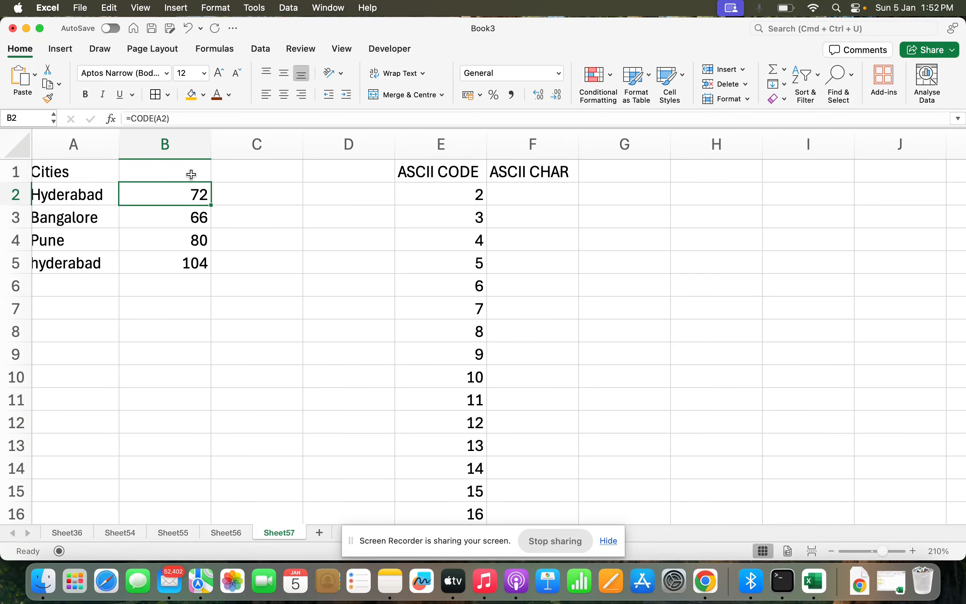
left_click(178, 150)
key("Delete")
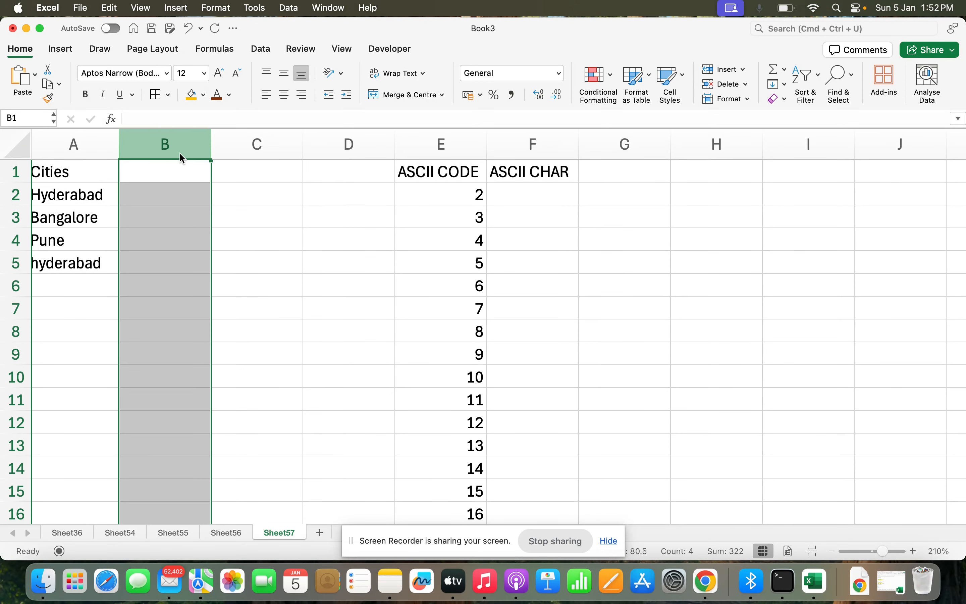
- Label column B with the header First letter
left_click(180, 154)
type("First")
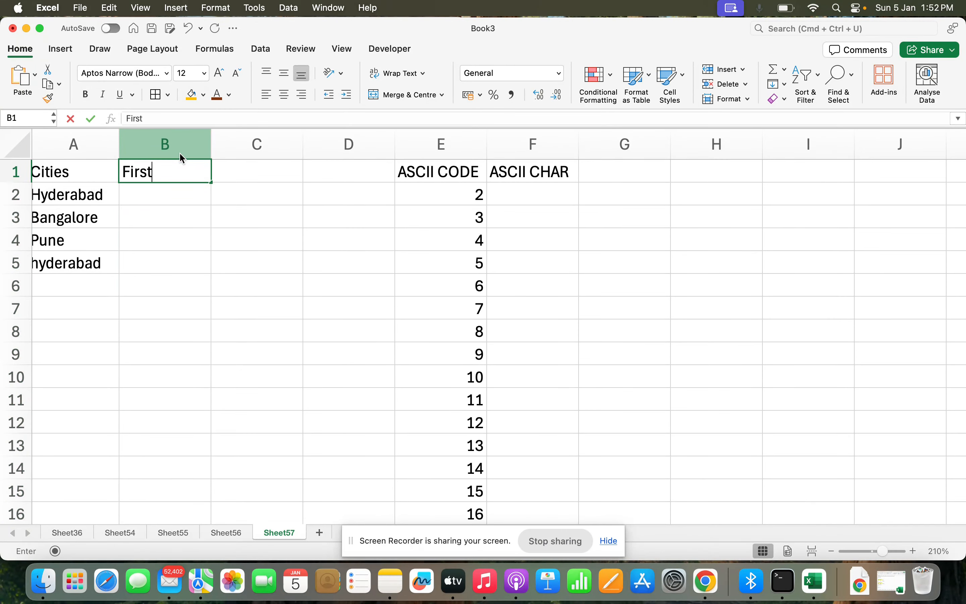
type(" letter")
key("Return")
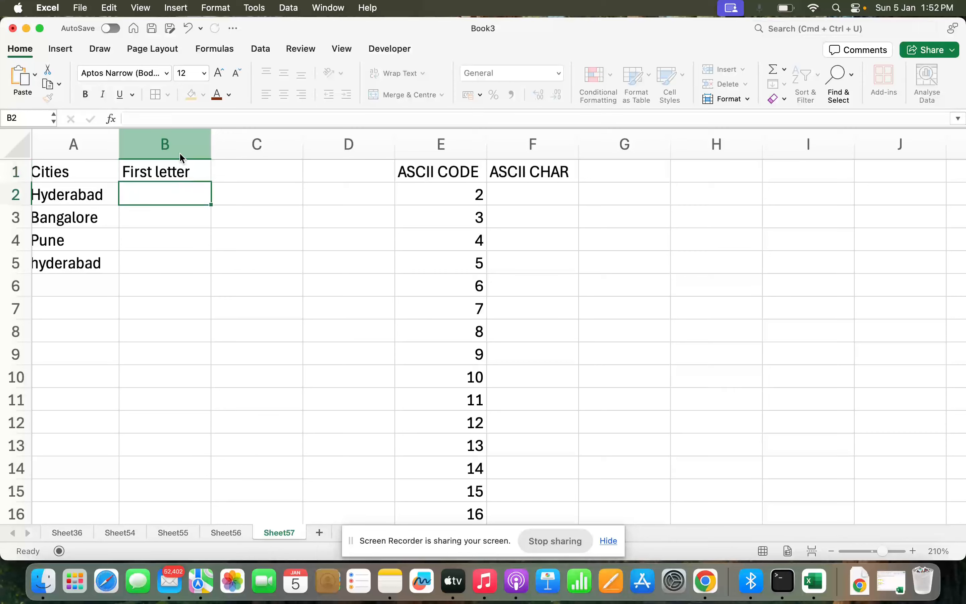
- Enter the formula =LEFT(A2,1) in B2 to extract the first letter of the city name
type("=")
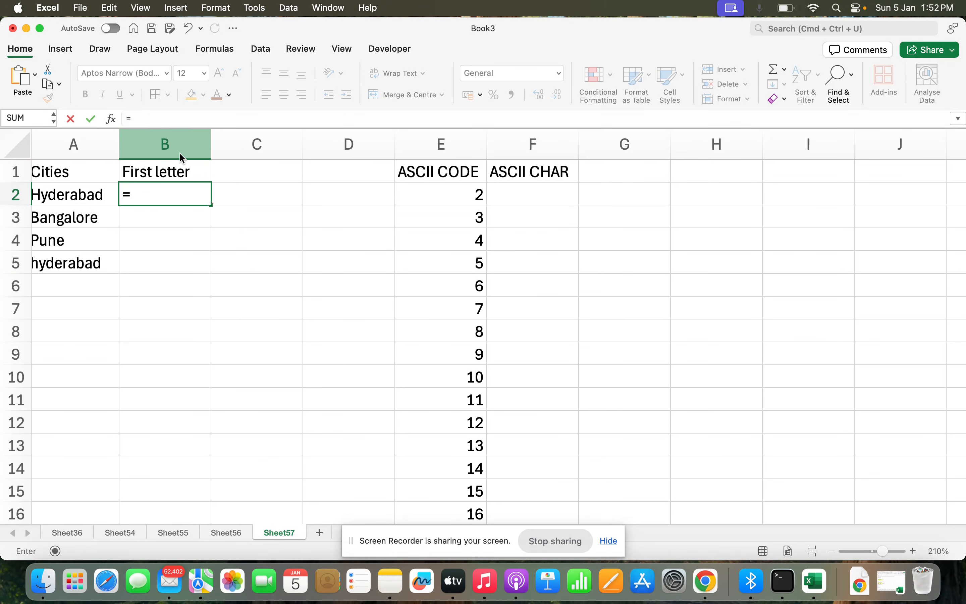
type("fi")
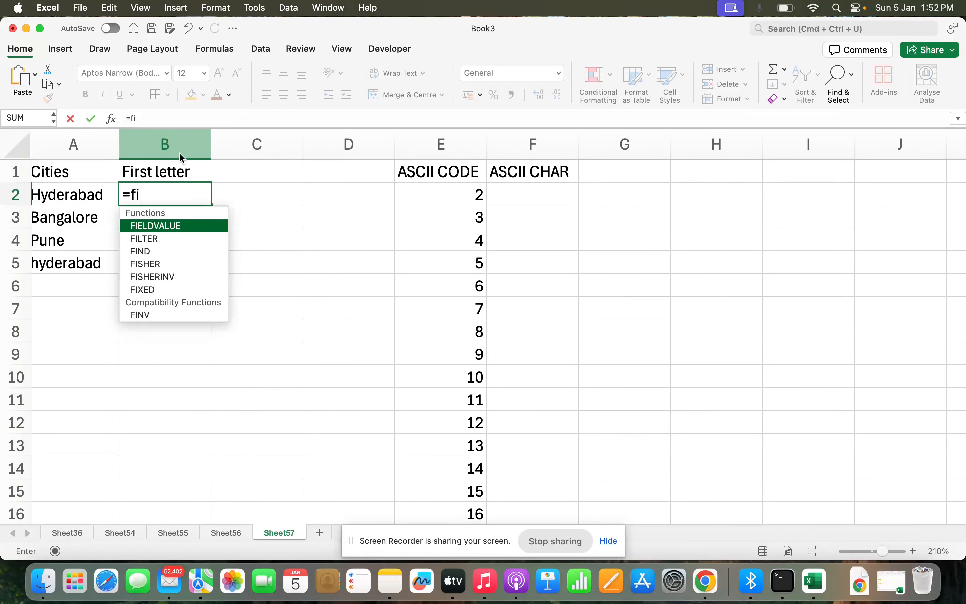
type("rst")
key("BackSpace")
key("BackSpace")
key("BackSpace")
key("BackSpace")
key("BackSpace")
type("le")
key("Tab")
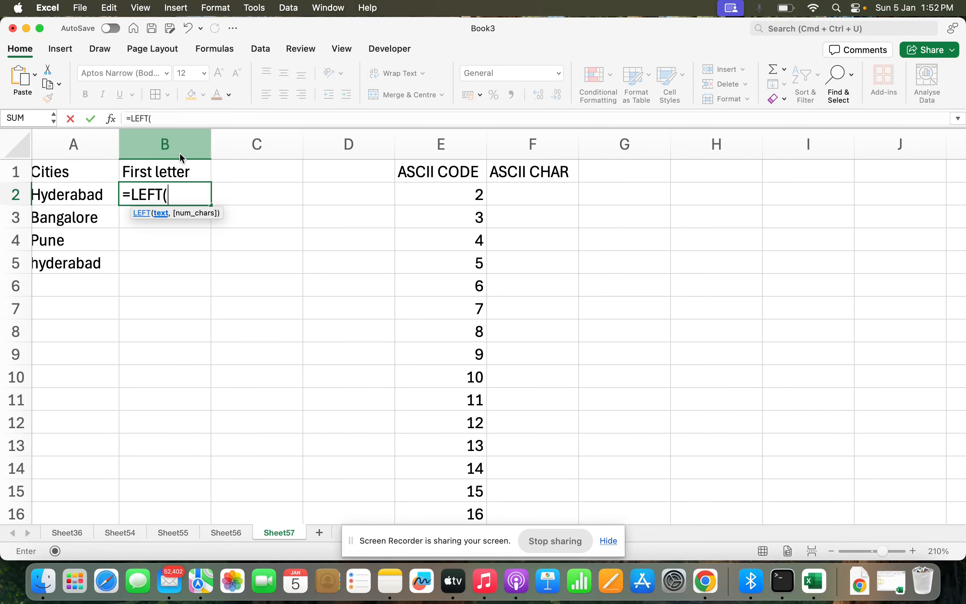
key("Left")
type(",1)")
key("Return")
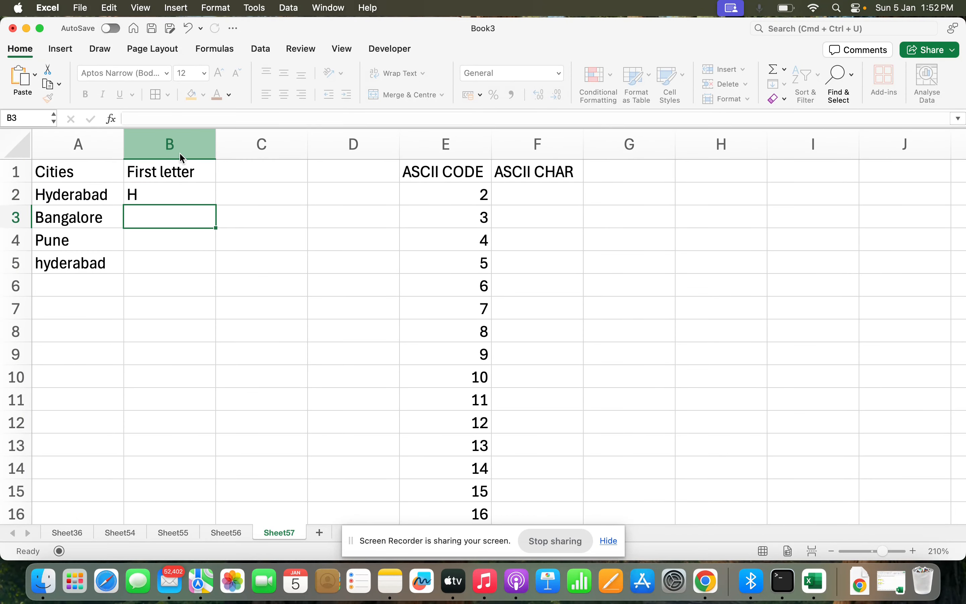
- Fill the LEFT formula down from B2 to B5
key("Up")
key("shift+Down")
key("shift+Down")
key("shift+Down")
key("ctrl+d")
key("Right")
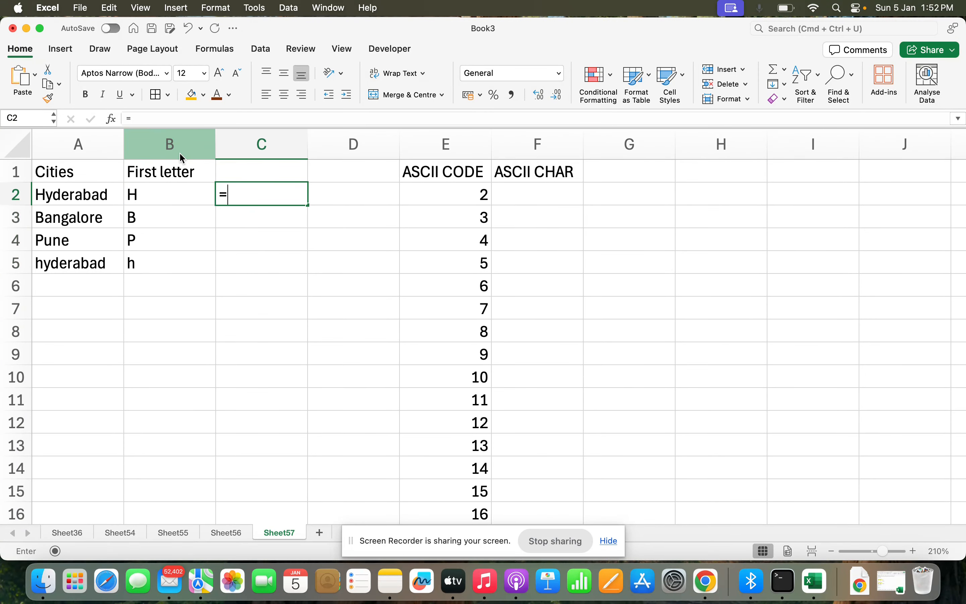
type("=vlo")
key("Tab")
key("Escape")
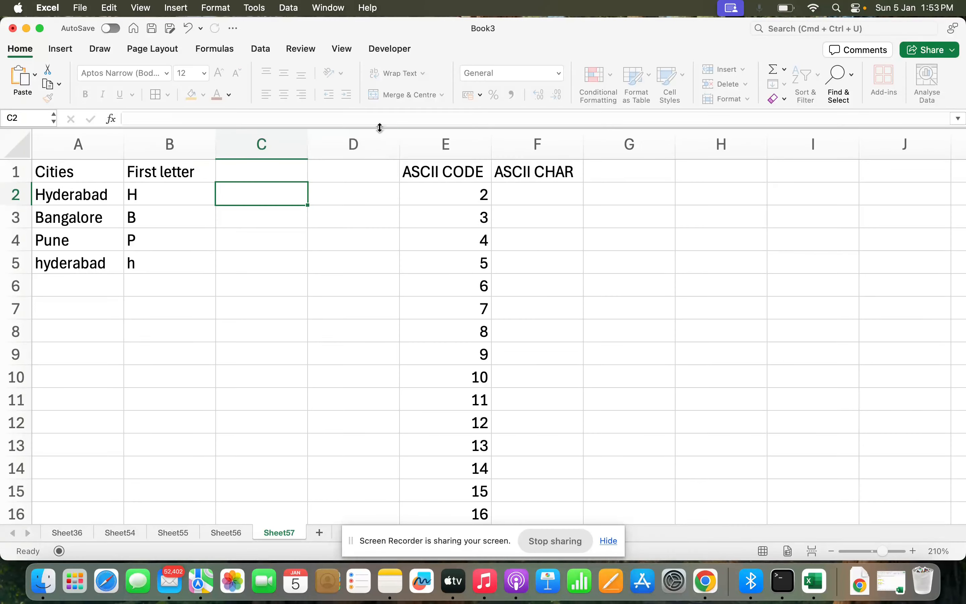
- Copy the ASCII CODE column E into column G
left_click(420, 137)
key("super+c")
left_click(615, 166)
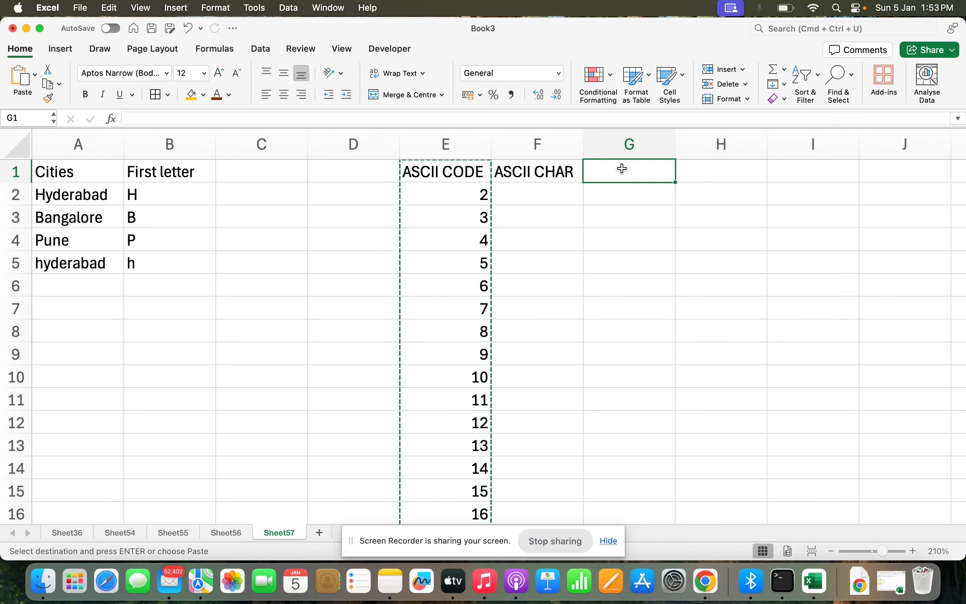
key("super+v")
key("Escape")
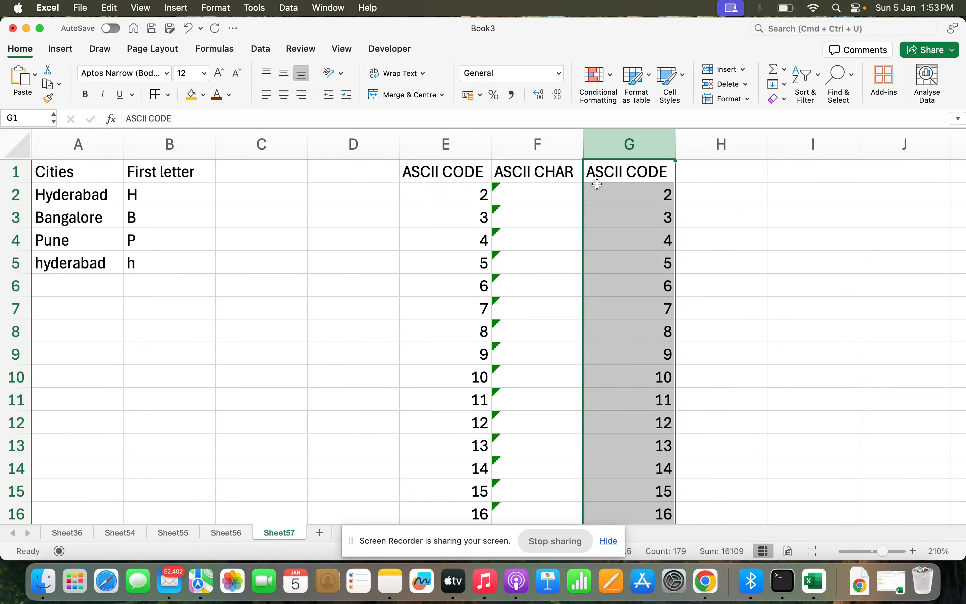
- Paste columns E and F over themselves as values and number formatting
left_click(533, 208)
left_click(530, 190)
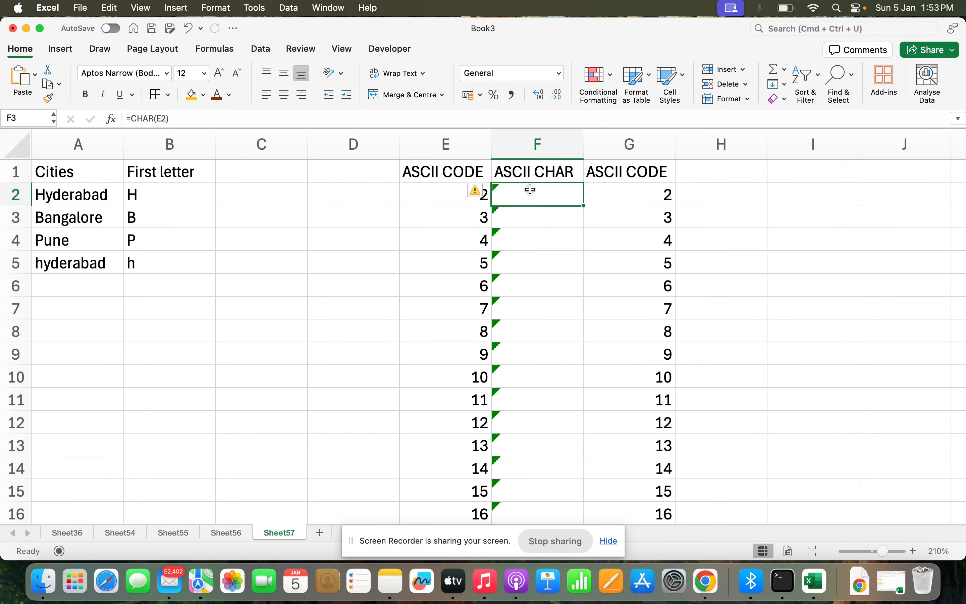
left_click(472, 153)
left_click_drag(471, 153, 557, 156)
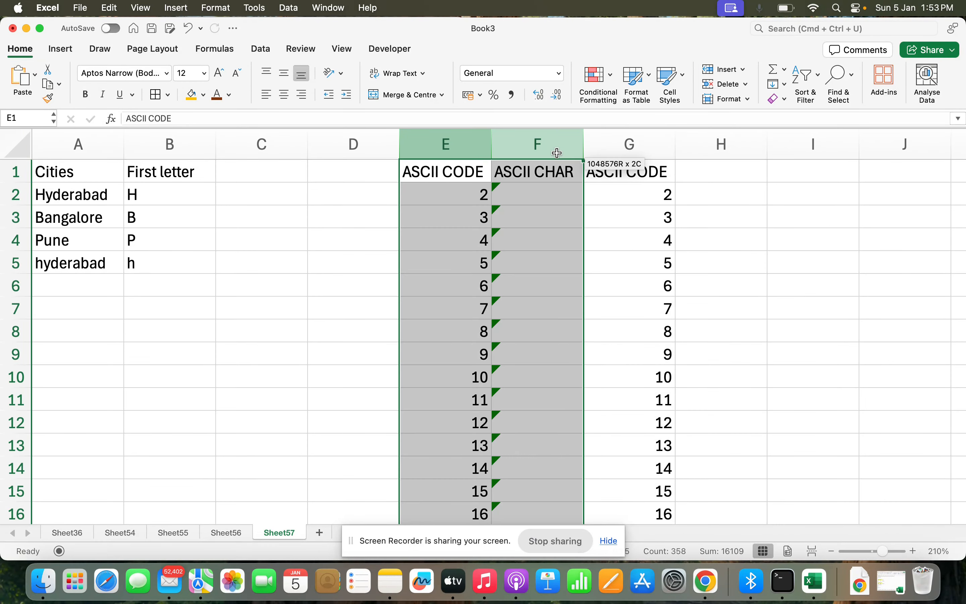
key("super+c")
right_click(539, 214)
mouse_move(599, 272)
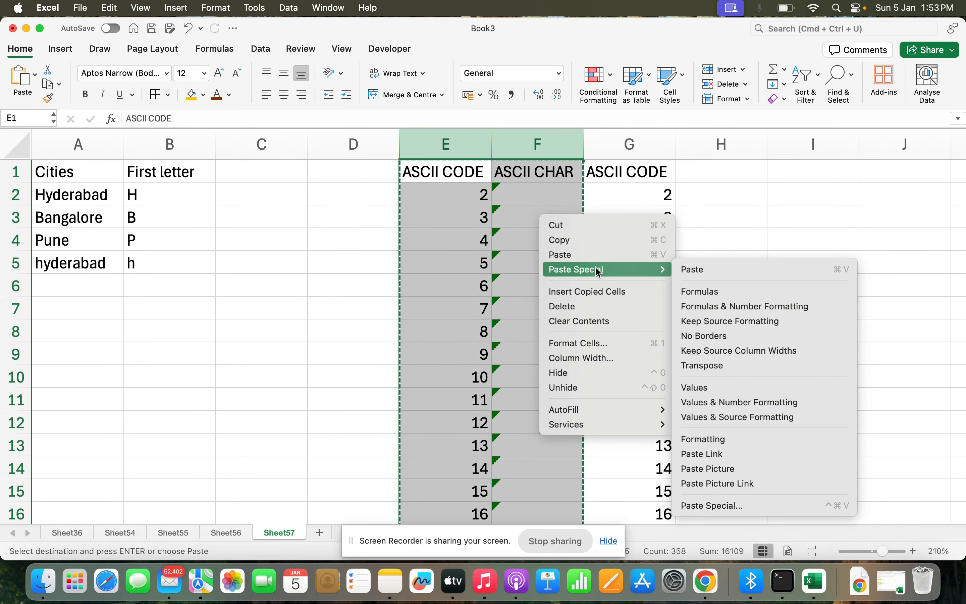
left_click(773, 390)
- Write a VLOOKUP in C2 that looks up B2 in columns F:G, returning the second column with exact match
scroll(535, 368, "down", 10)
scroll(535, 371, "down", 5)
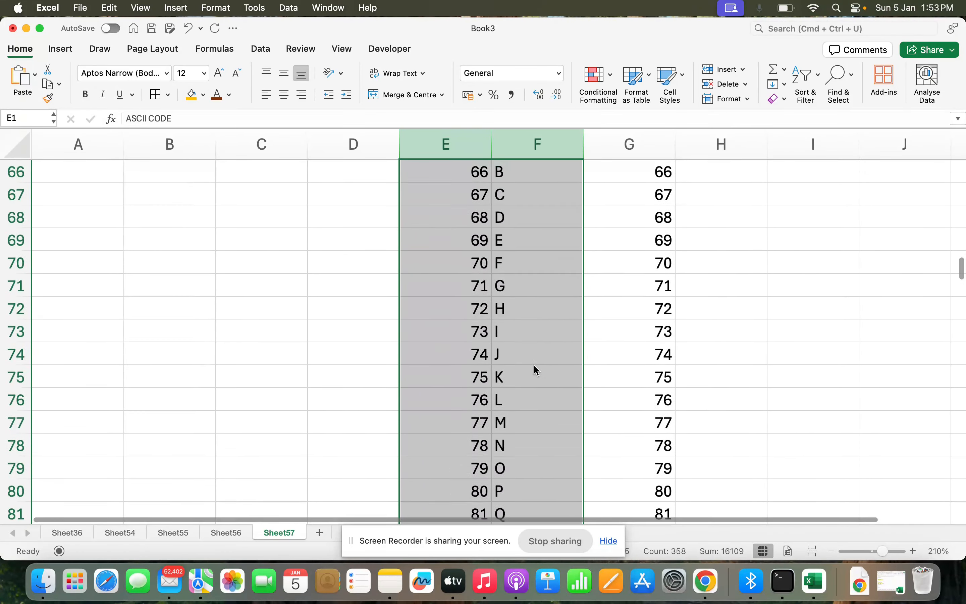
scroll(535, 371, "up", 15)
left_click(256, 238)
left_click(260, 196)
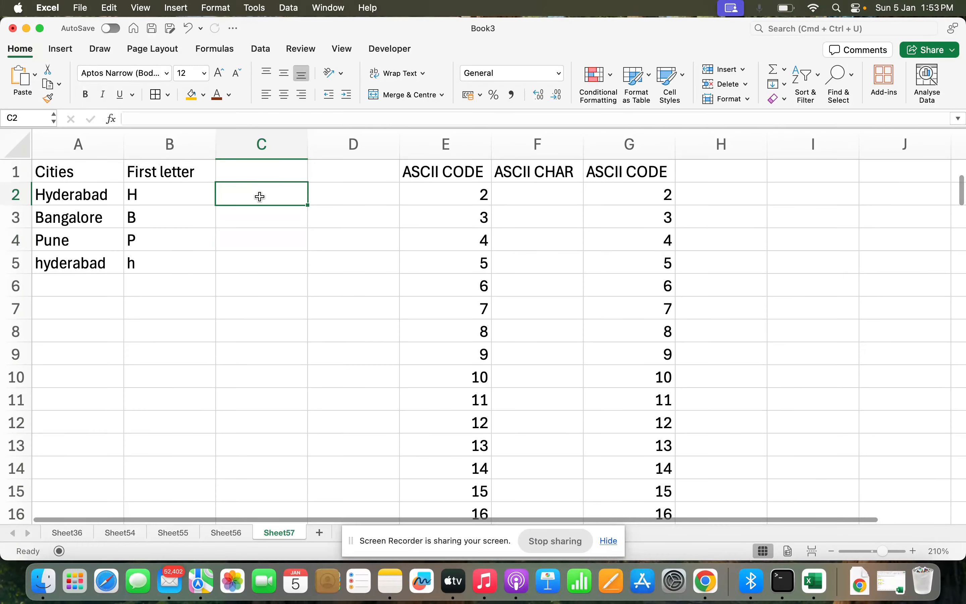
type("=vlo")
key("Tab")
left_click(128, 195)
type(",")
left_click_drag(545, 164, 601, 154)
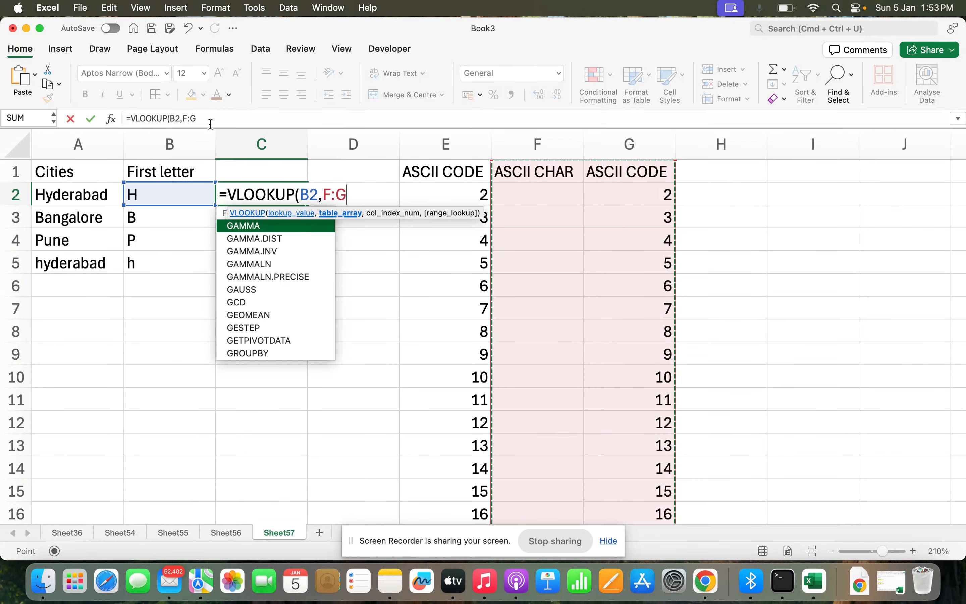
left_click(183, 119)
type("$F")
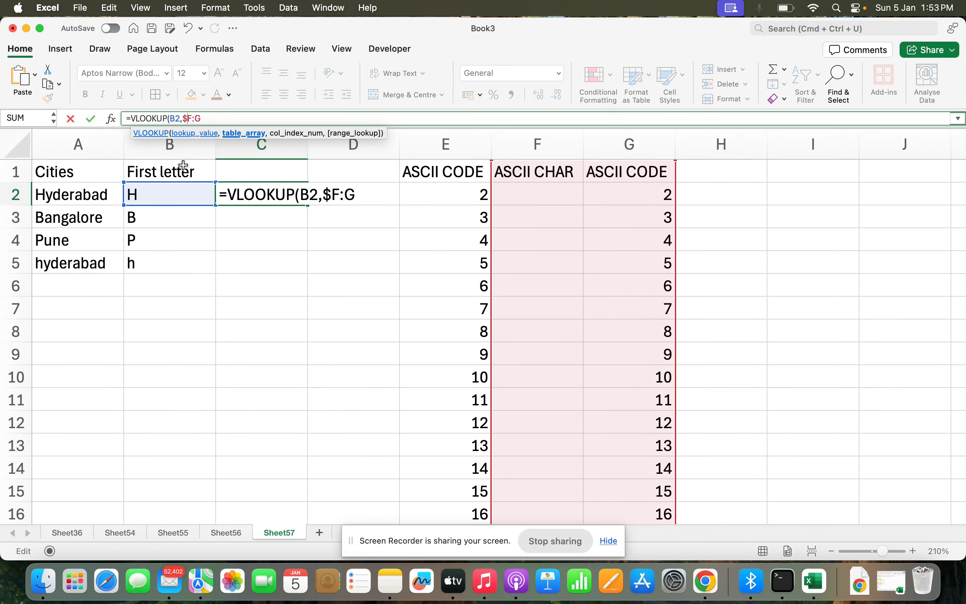
type("$")
key("Right")
type("$")
key("Right")
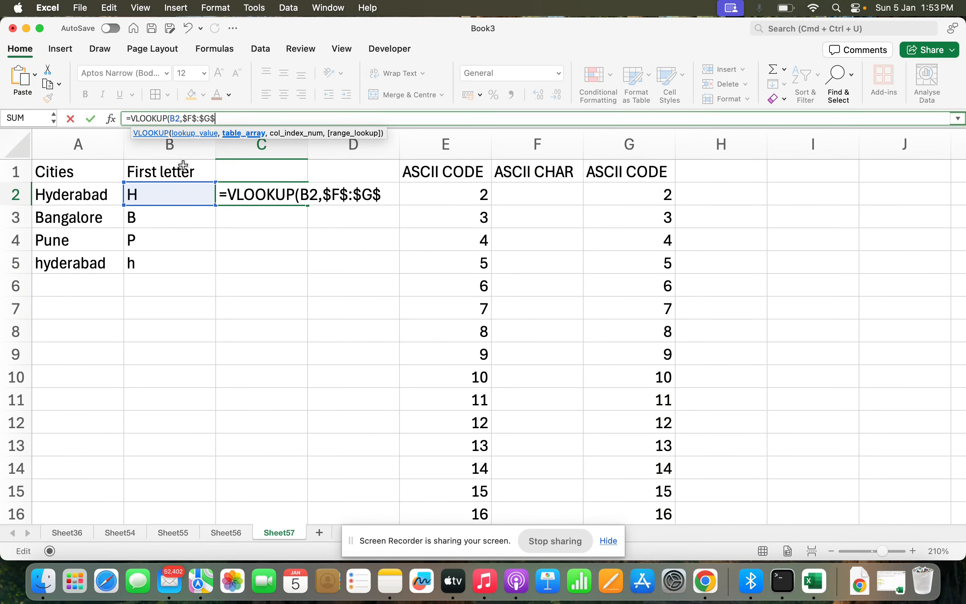
type("$,2,0)")
key("Return")
key("Return")
key("Return")
key("Return")
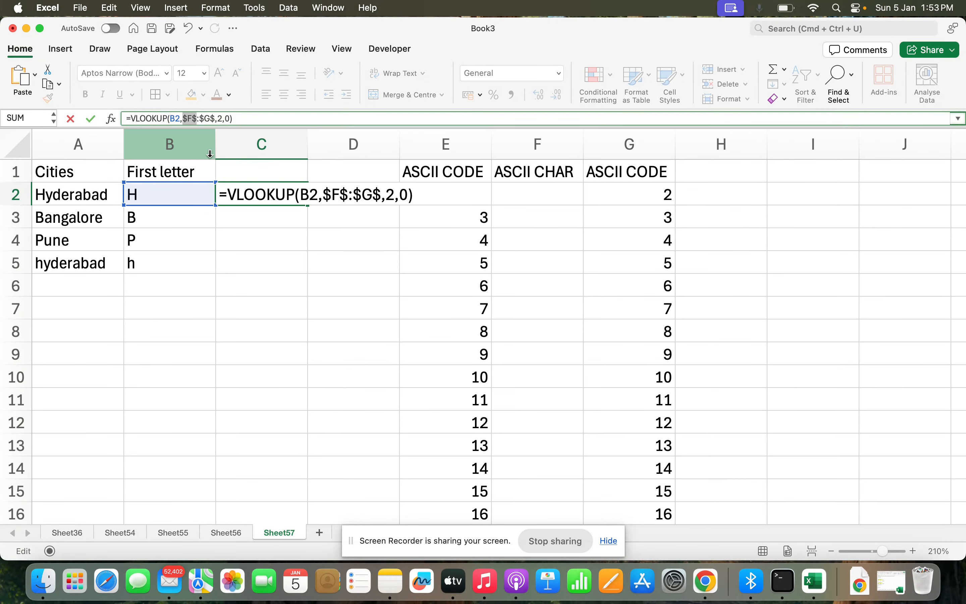
- Correct the lookup range so C2 holds =VLOOKUP(B2,$F:$G,2,0)
left_click(197, 119)
key("BackSpace")
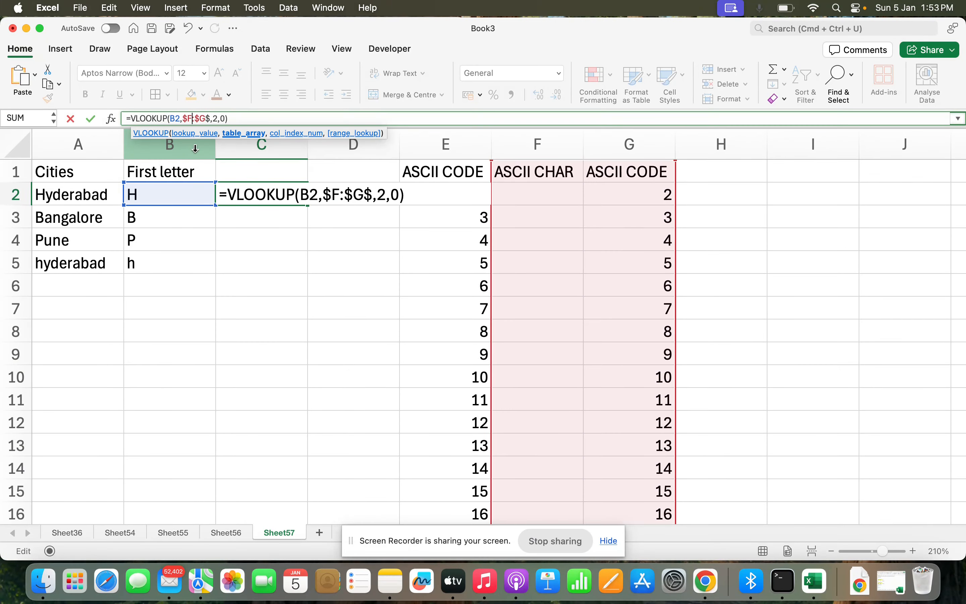
key("Delete")
key("Return")
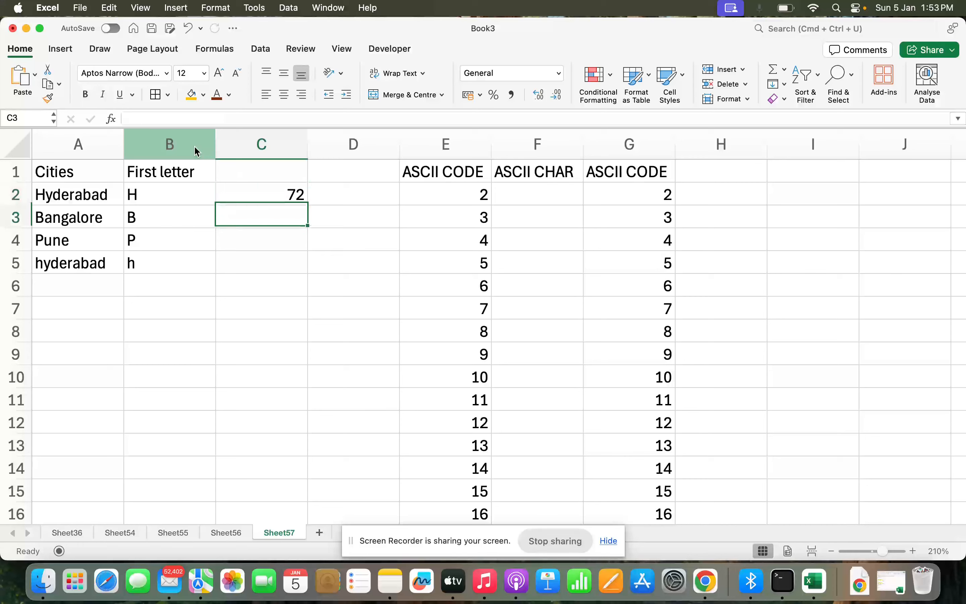
- Fill the VLOOKUP formula down from C2 to C5 and check the formulas in B2 and C2
key("Up")
key("shift+Down")
key("shift+Down")
key("shift+Down")
key("ctrl+d")
key("Up")
key("Down")
key("Down")
left_click(169, 201)
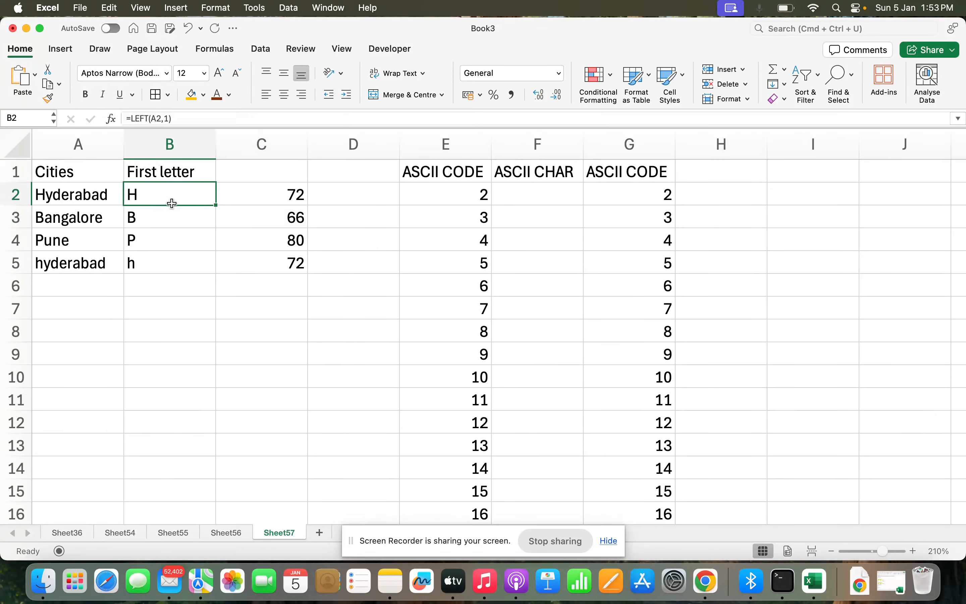
left_click(265, 193)
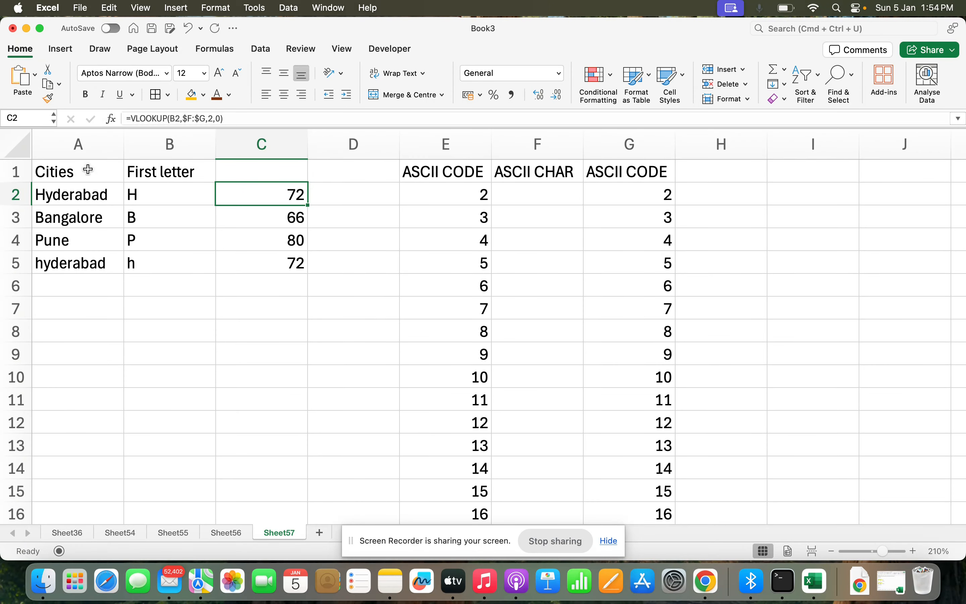
left_click(201, 189)
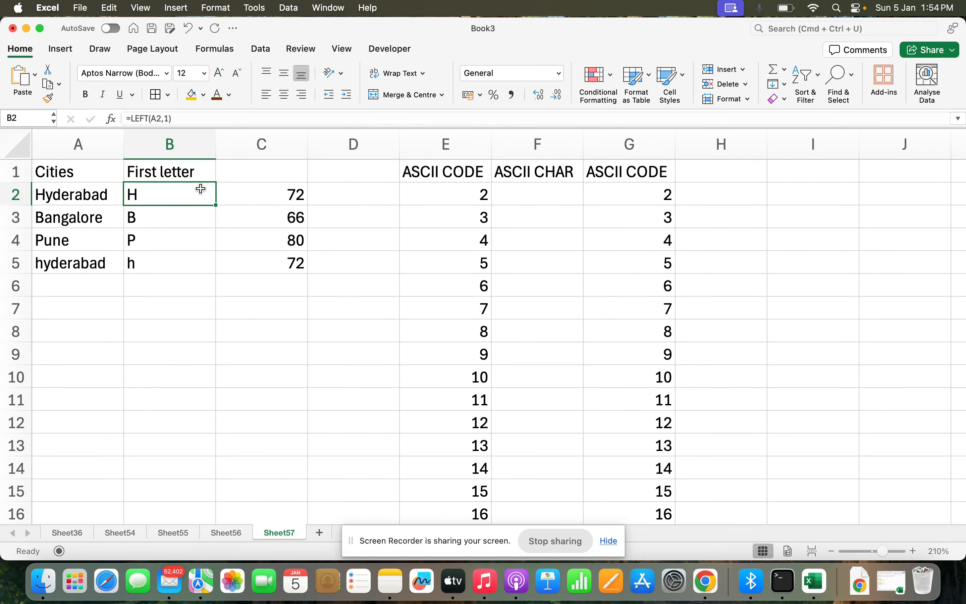
key("Right")
key("Left")
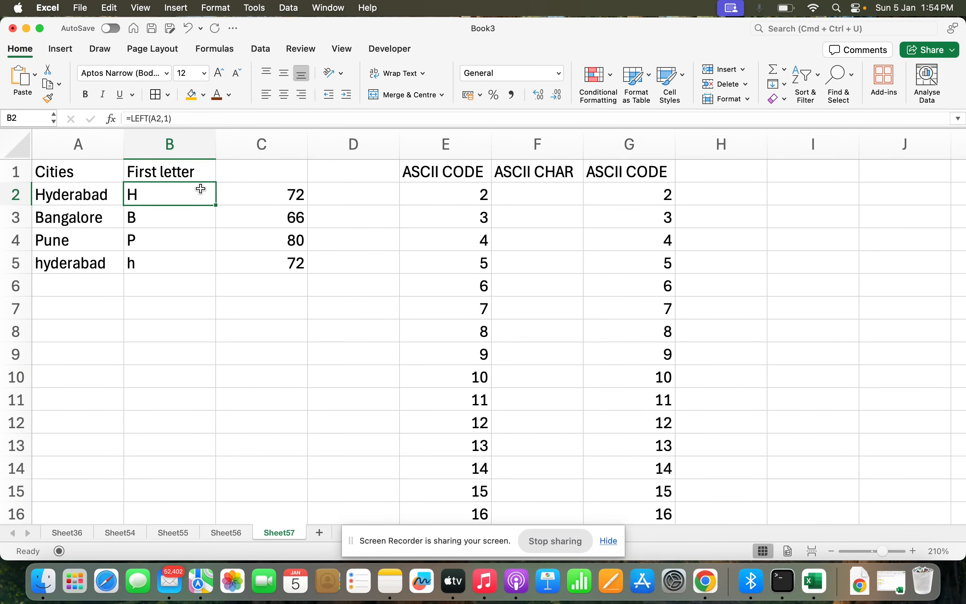